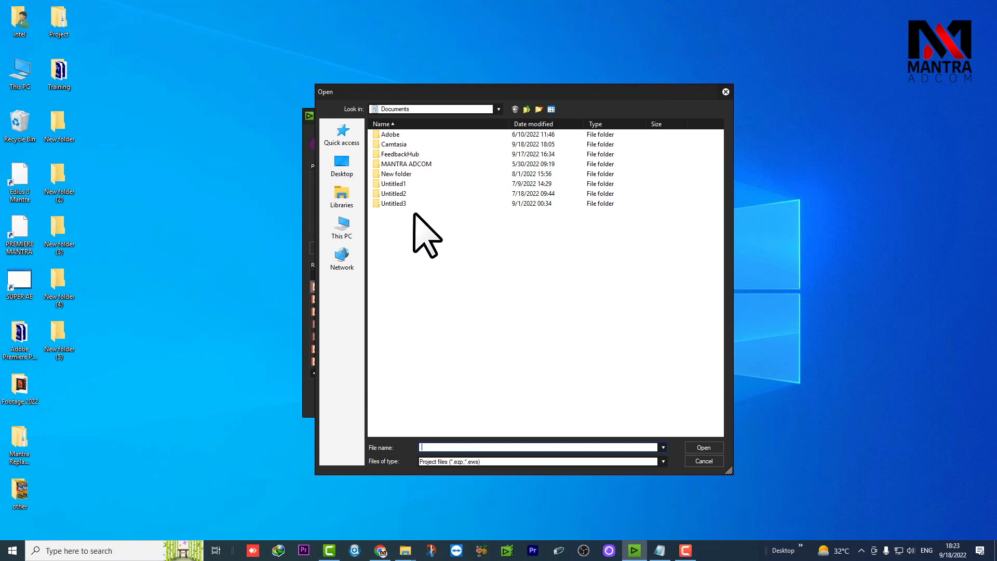
# Open the project Replace Mantra Song Footage from the M+ REPLACE FOOTAGE folder on drive D.
pyautogui.doubleClick(545, 272)
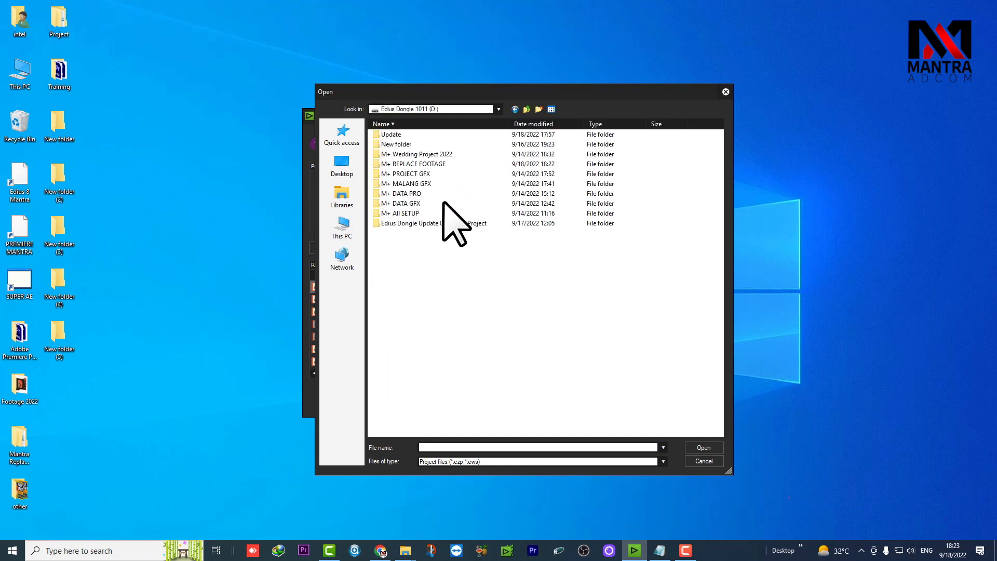
pyautogui.doubleClick(440, 164)
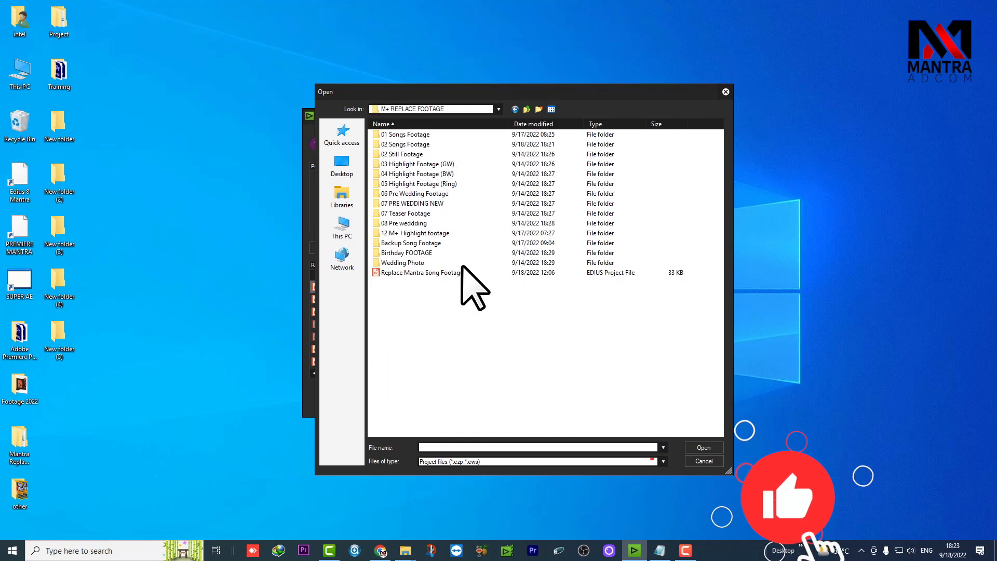
pyautogui.click(419, 274)
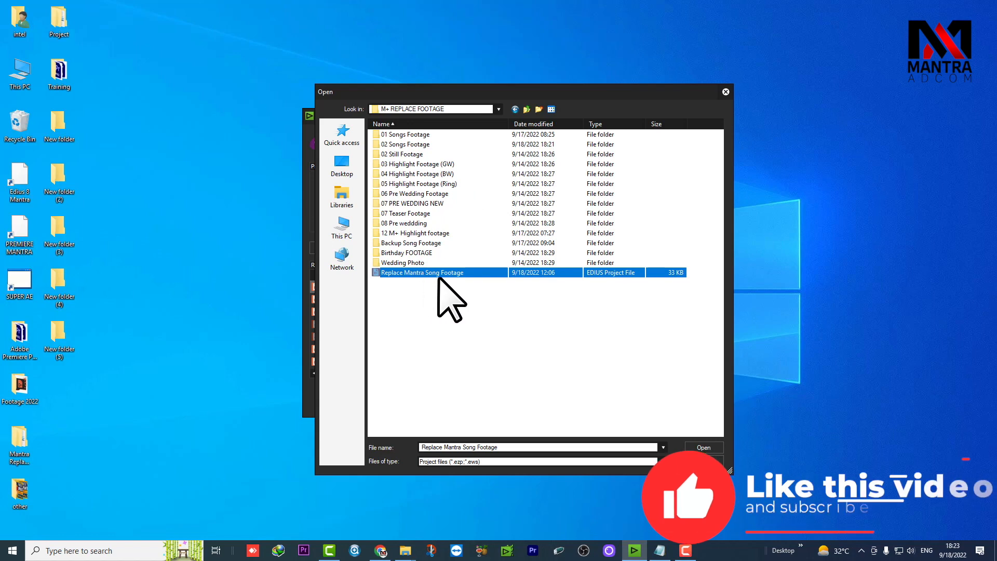
pyautogui.click(701, 447)
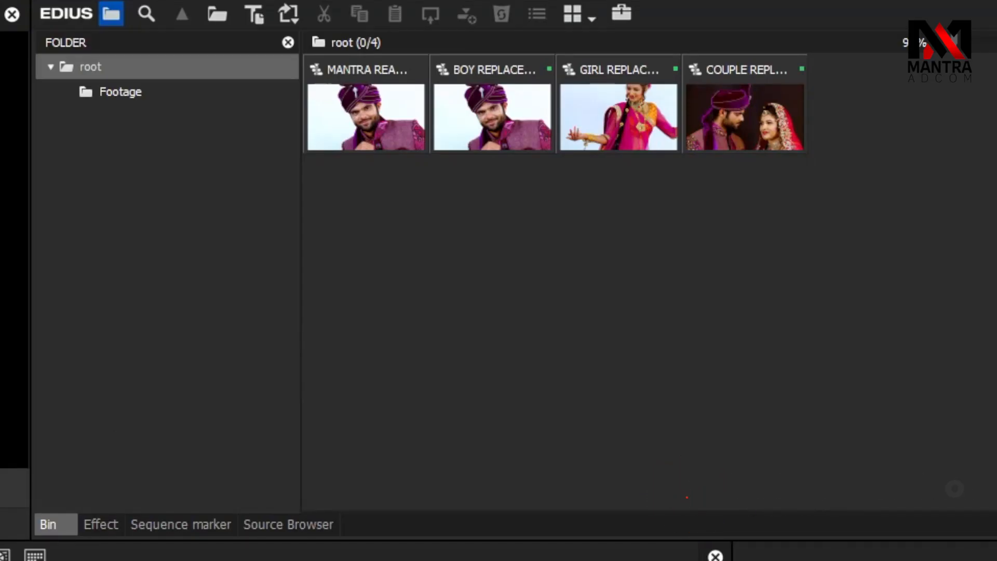
# Look through the boy, girl and couple replace sequences and examine the placeholder clips on their timelines.
pyautogui.click(231, 301)
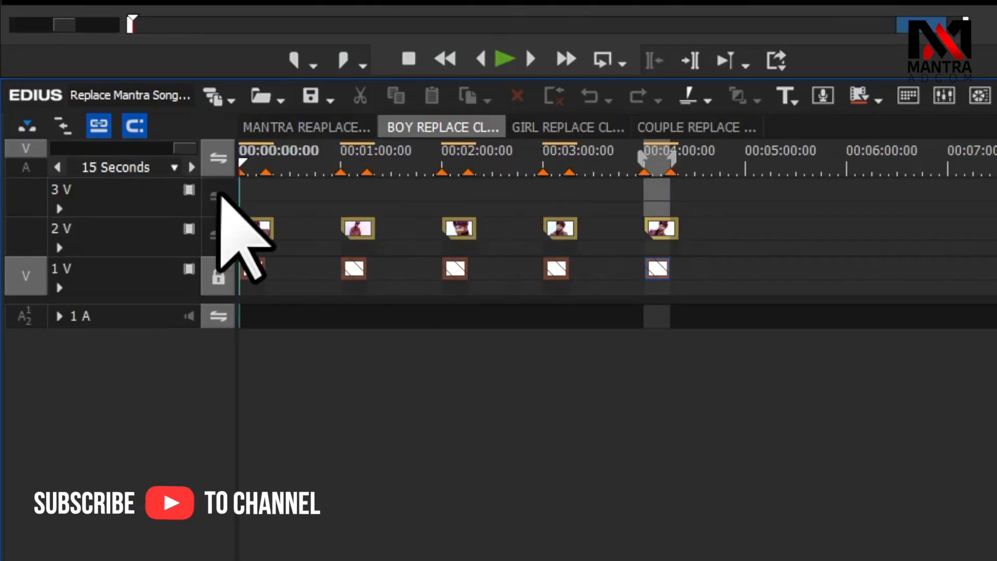
pyautogui.click(572, 127)
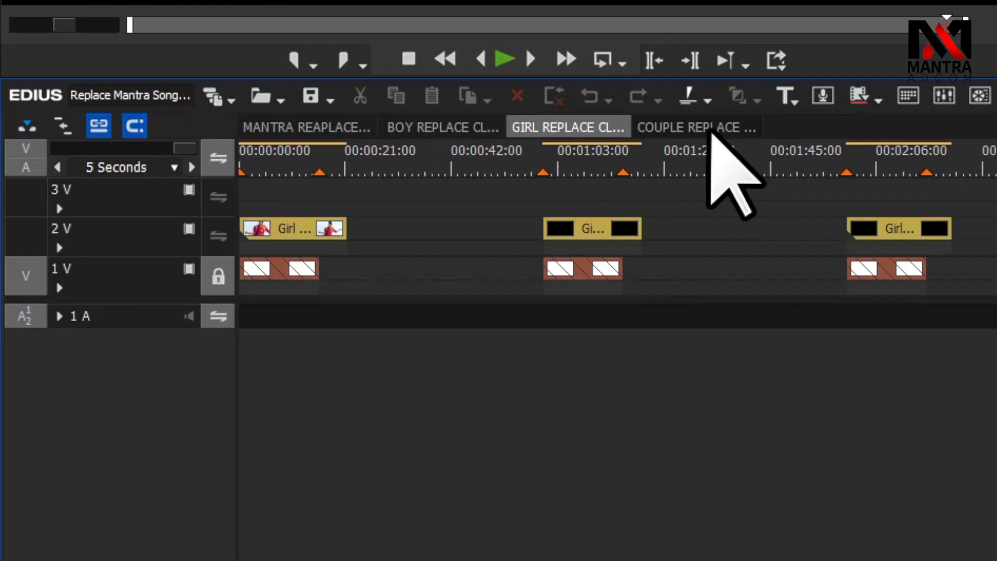
pyautogui.click(711, 129)
pyautogui.click(431, 130)
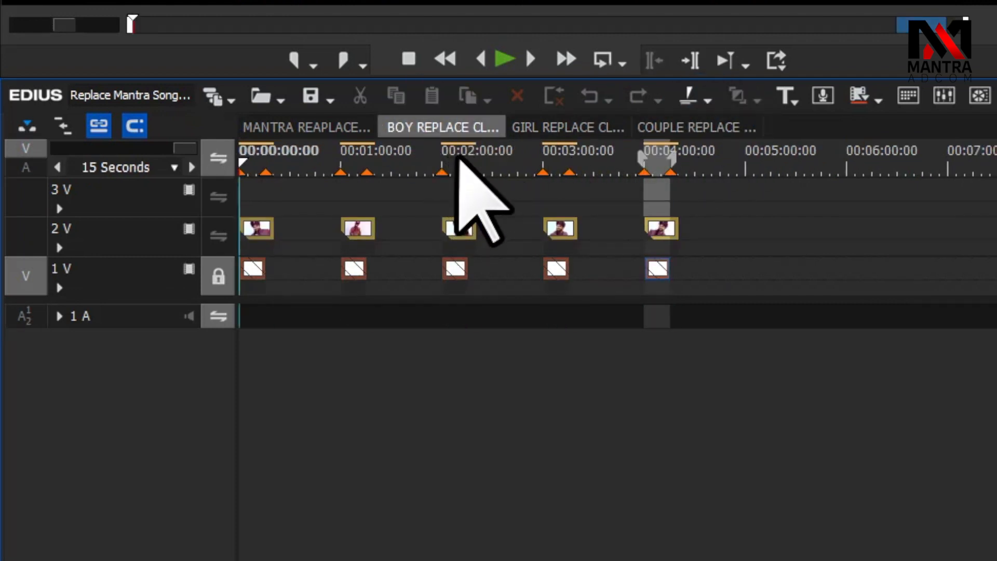
pyautogui.click(265, 198)
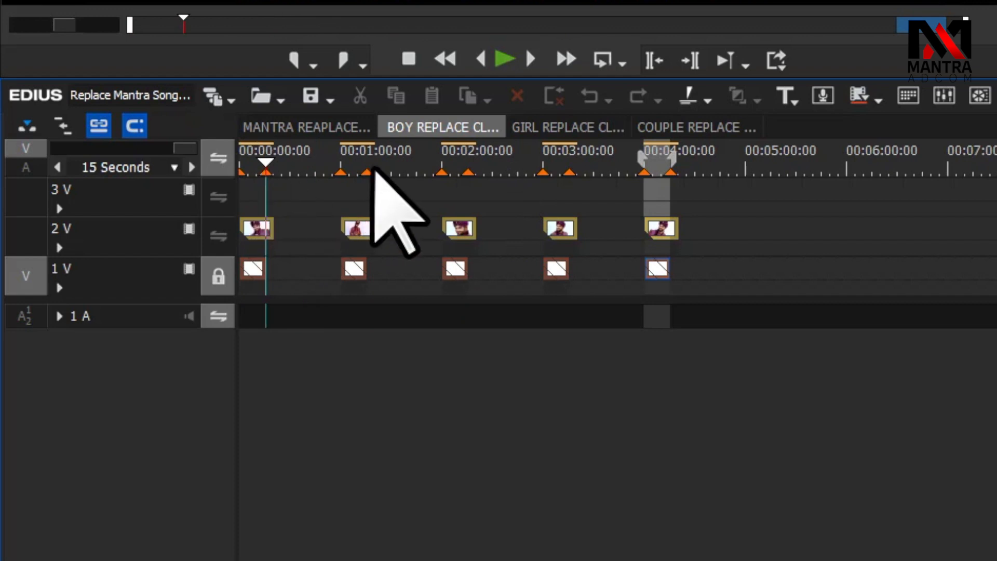
pyautogui.click(568, 127)
pyautogui.click(690, 130)
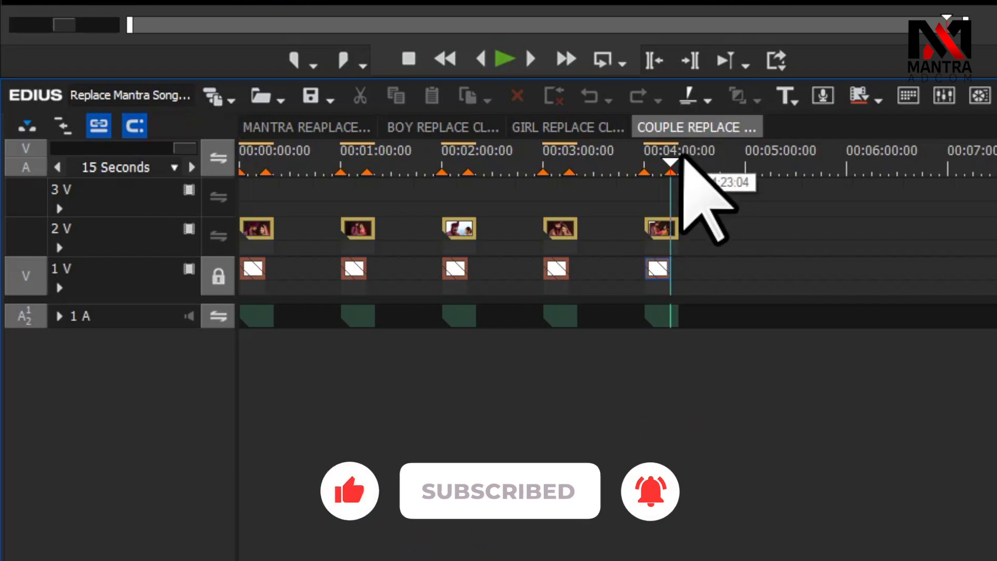
pyautogui.moveTo(299, 174); pyautogui.dragTo(222, 175)
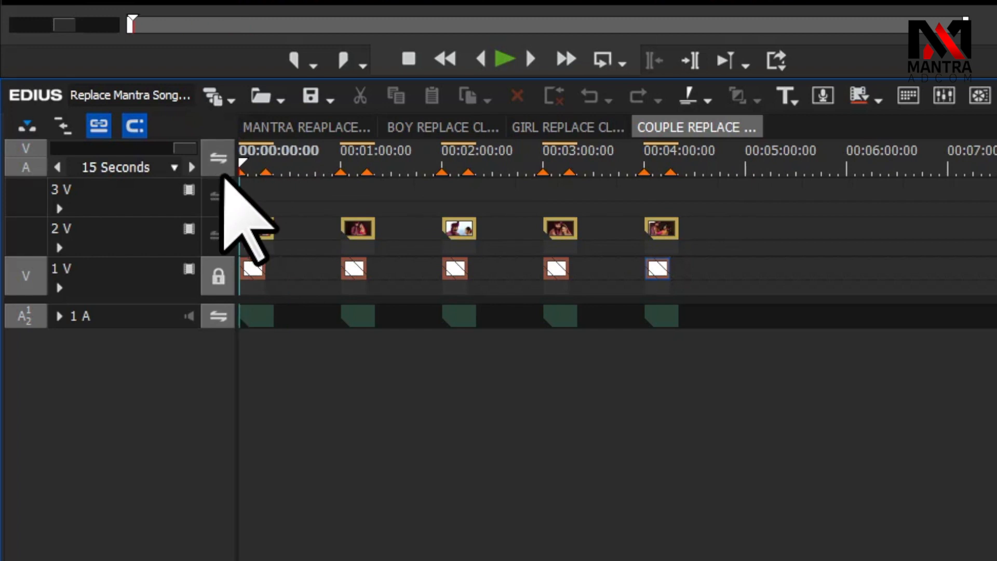
pyautogui.scroll(3, 245, 211)
pyautogui.click(666, 164)
pyautogui.moveTo(666, 164); pyautogui.dragTo(156, 211)
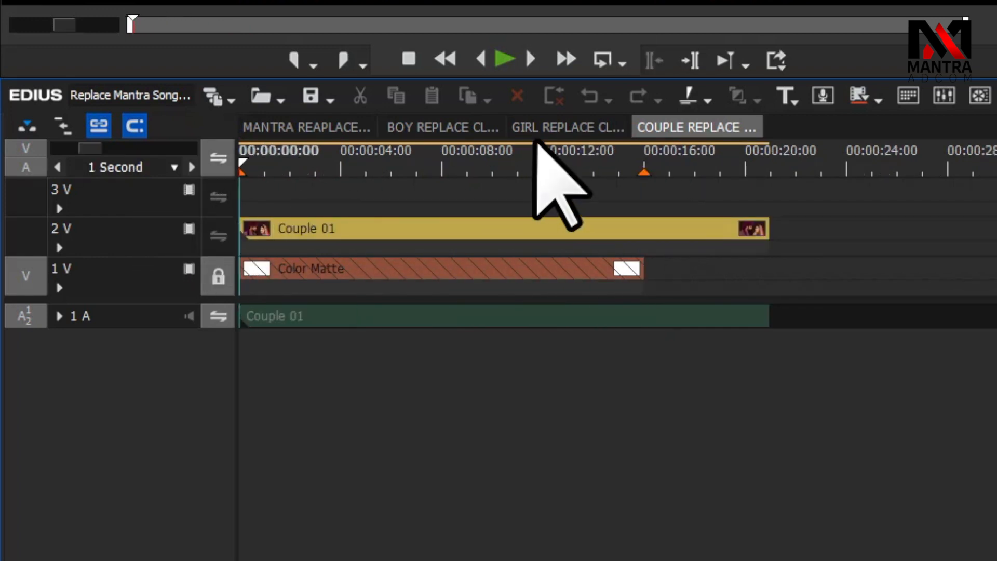
# In the boy replace sequence, examine how the first Boy 05 clip lines up with the Color Matte beneath it.
pyautogui.click(467, 125)
pyautogui.click(365, 162)
pyautogui.moveTo(363, 164); pyautogui.dragTo(244, 178)
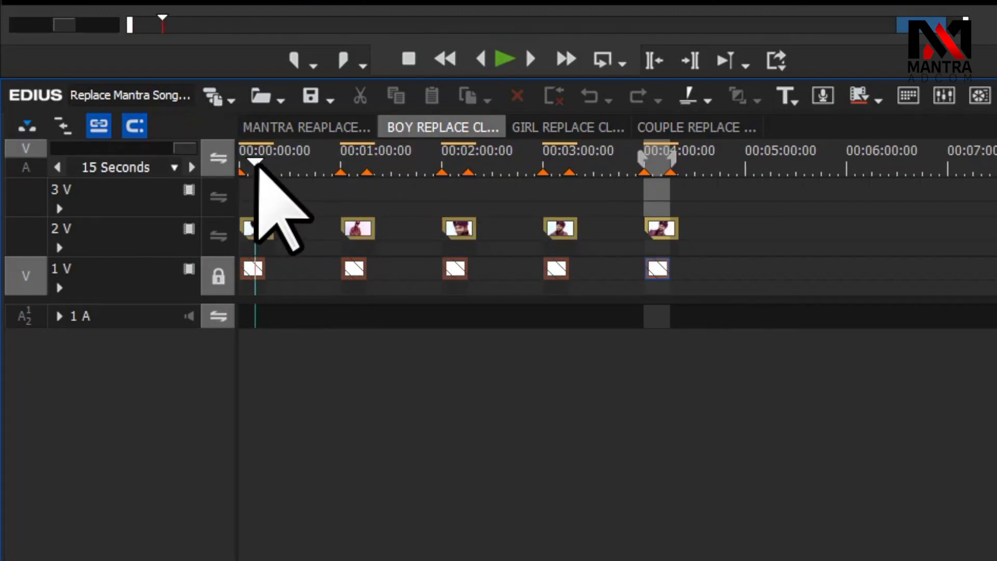
pyautogui.scroll(7, 255, 171)
pyautogui.scroll(-1, 475, 184)
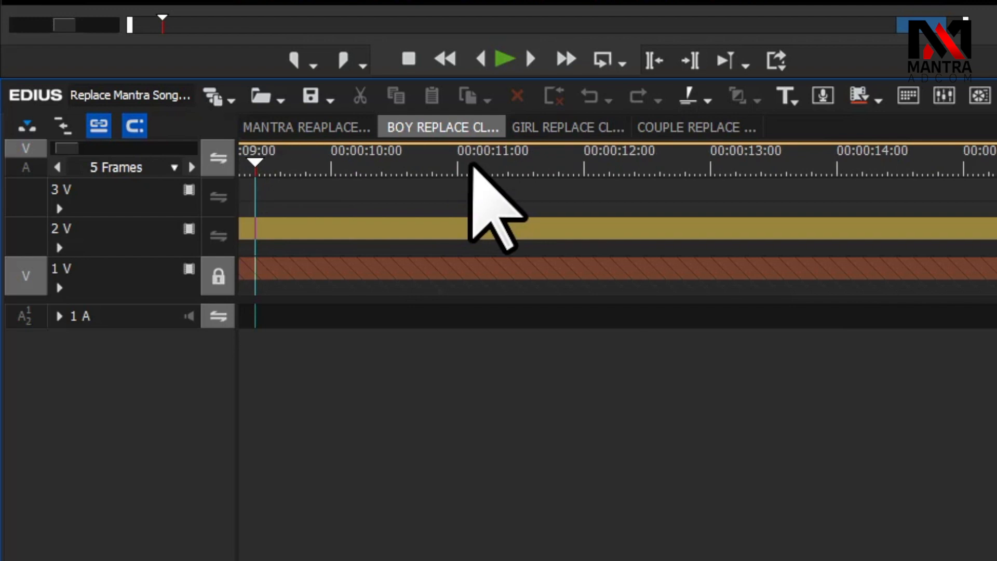
pyautogui.scroll(-2, 674, 197)
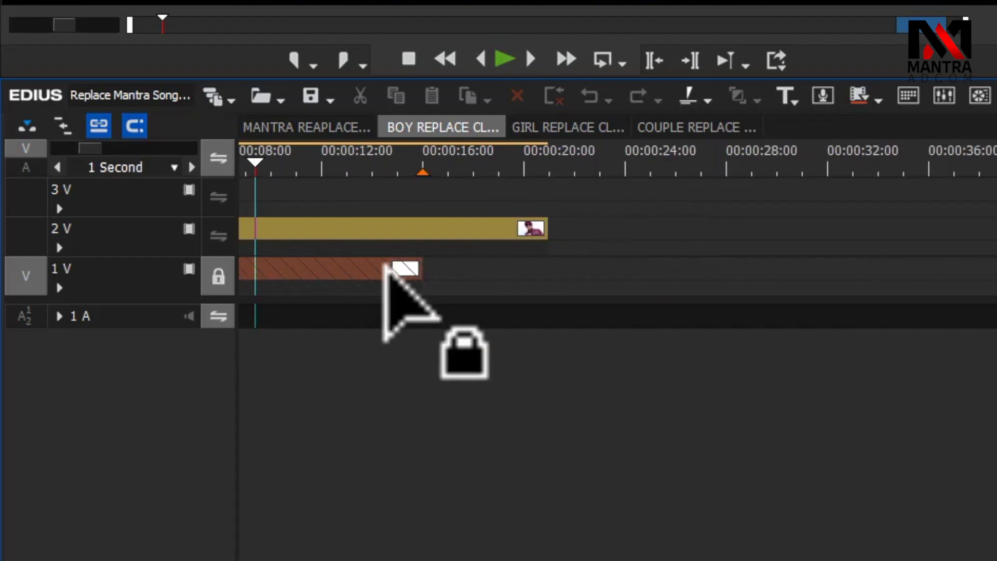
pyautogui.moveTo(381, 174); pyautogui.dragTo(86, 172)
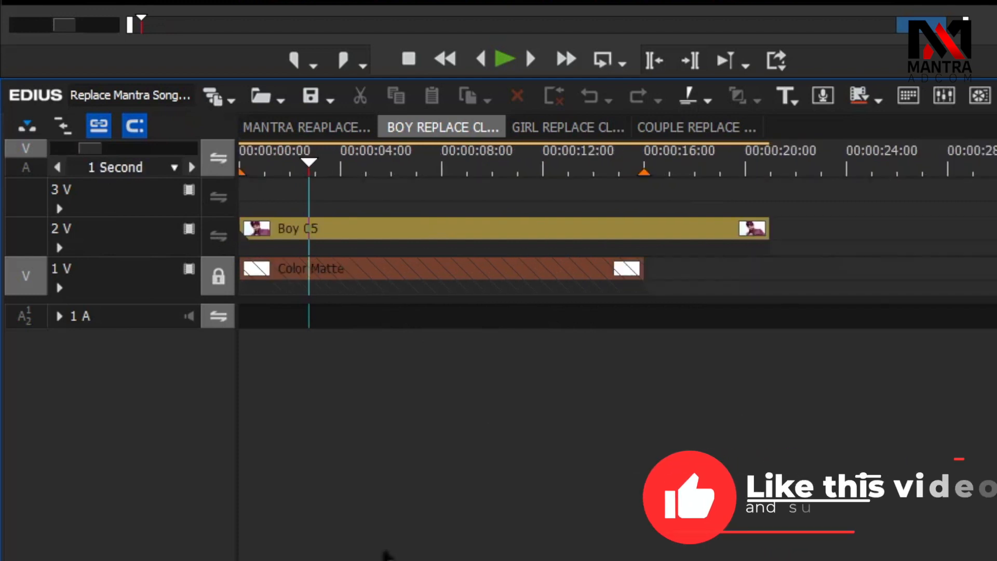
pyautogui.click(643, 165)
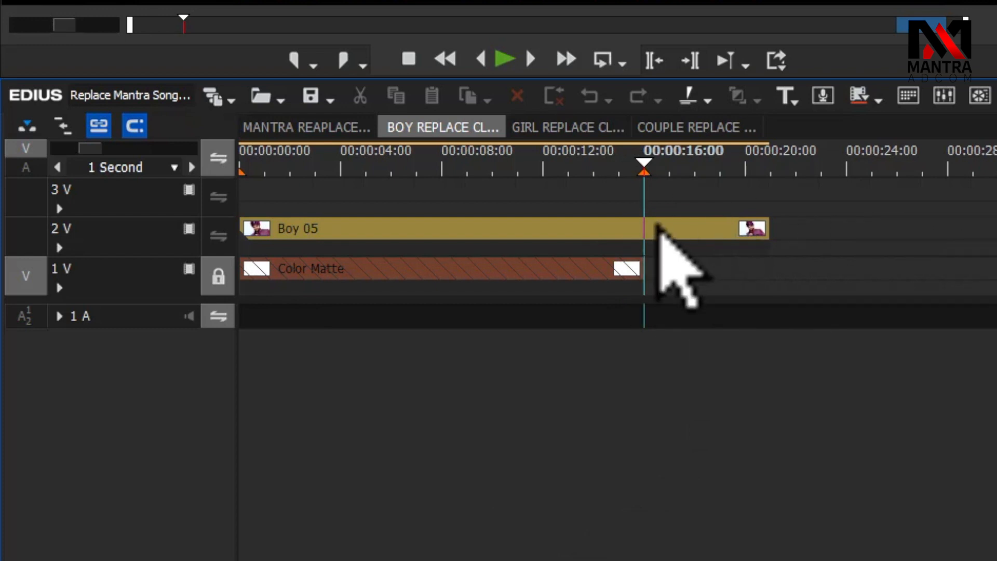
pyautogui.moveTo(634, 167); pyautogui.dragTo(645, 241)
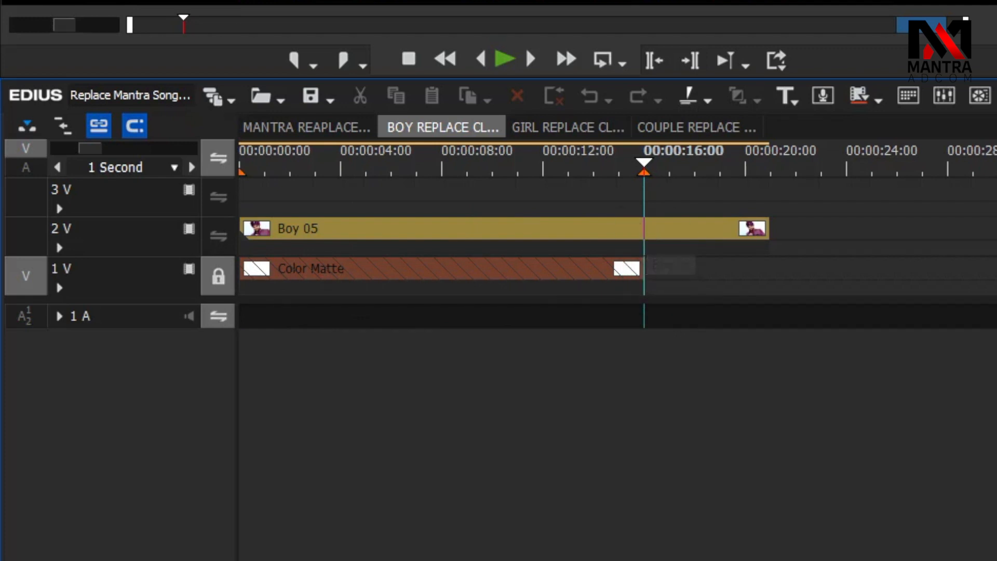
pyautogui.click(255, 175)
pyautogui.moveTo(255, 177); pyautogui.dragTo(288, 174)
pyautogui.moveTo(357, 195); pyautogui.dragTo(192, 218)
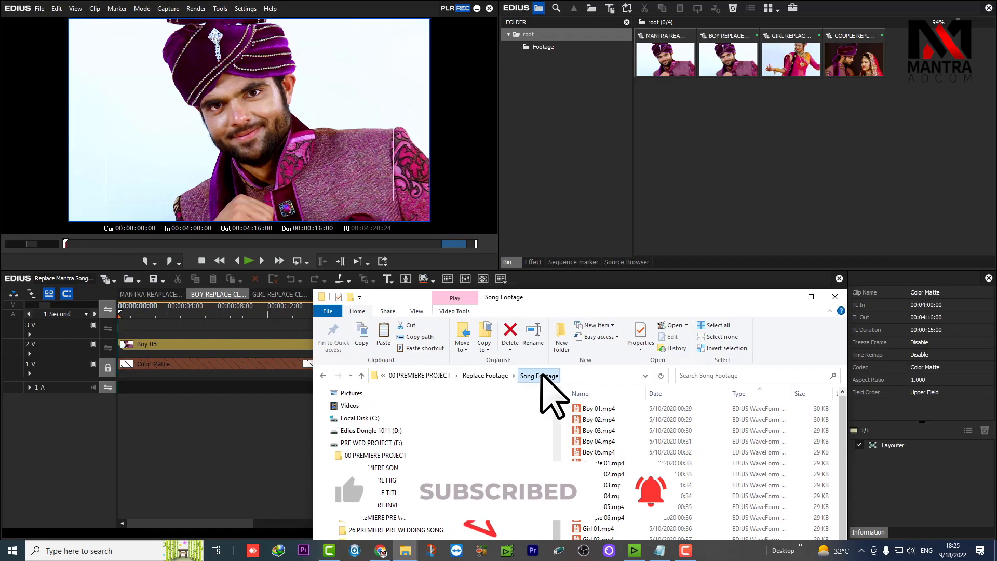
# Import the Song Footage folder into the bin and open it there.
pyautogui.moveTo(540, 376); pyautogui.dragTo(574, 187)
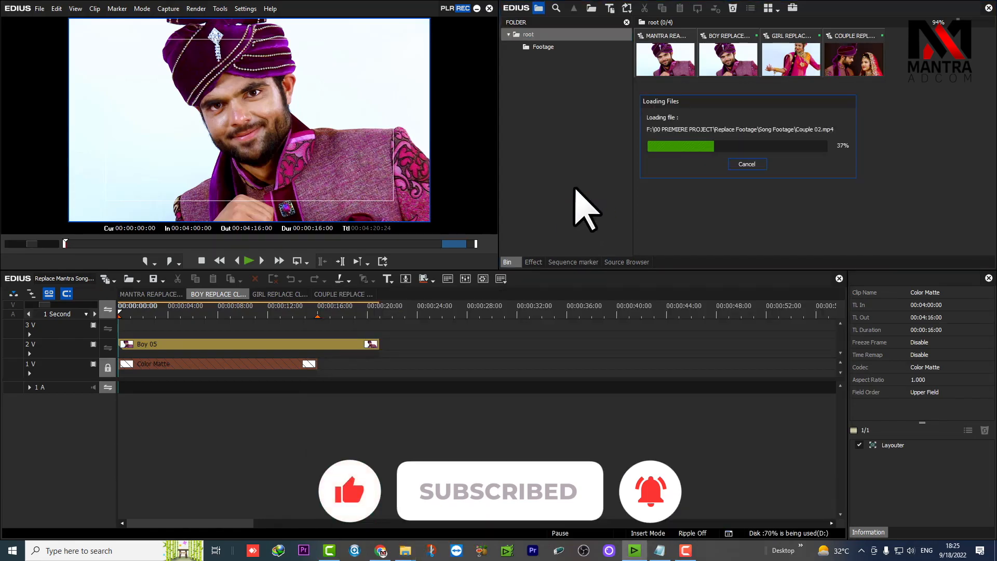
pyautogui.click(546, 60)
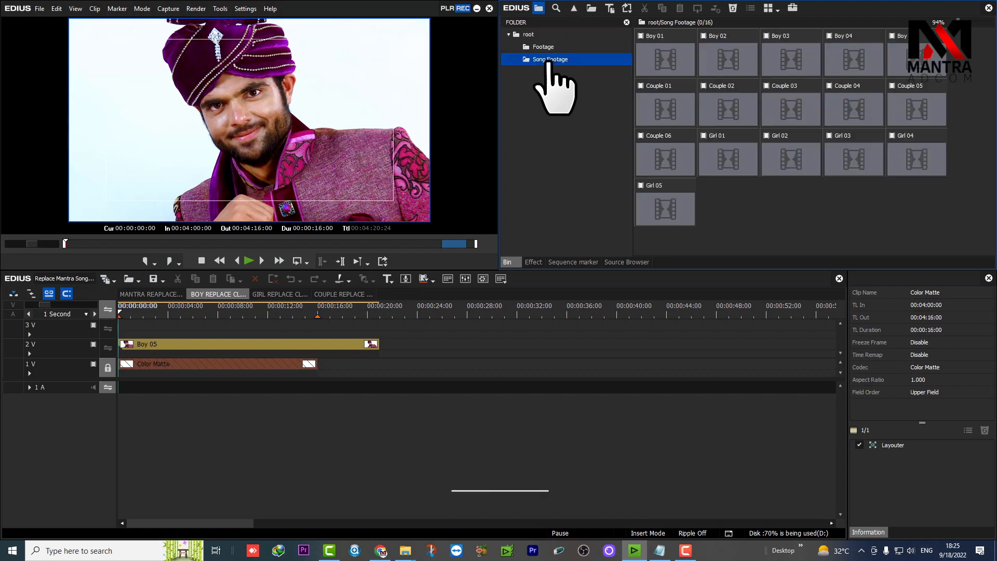
# Place the Boy 01 clip on track 3 V at the start of the boy replace sequence, covering the Color Matte's full length.
pyautogui.click(668, 63)
pyautogui.moveTo(673, 70); pyautogui.dragTo(141, 345)
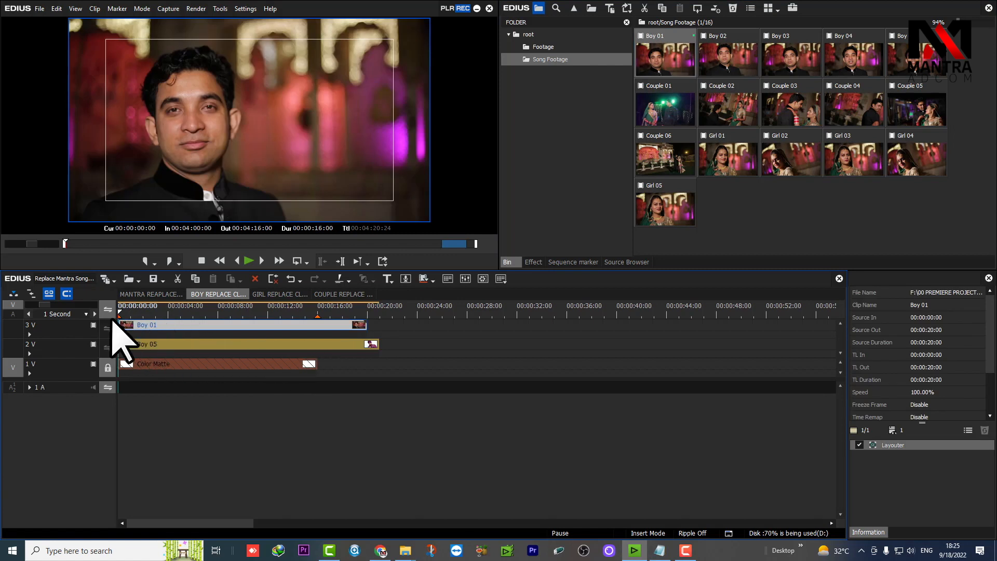
pyautogui.click(317, 312)
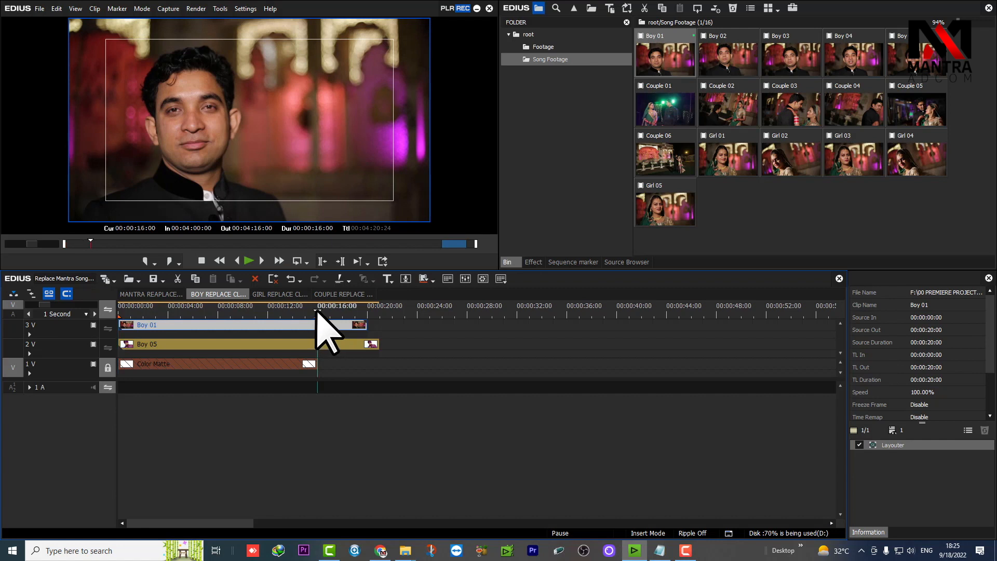
pyautogui.scroll(1, 331, 311)
pyautogui.scroll(-2, 332, 314)
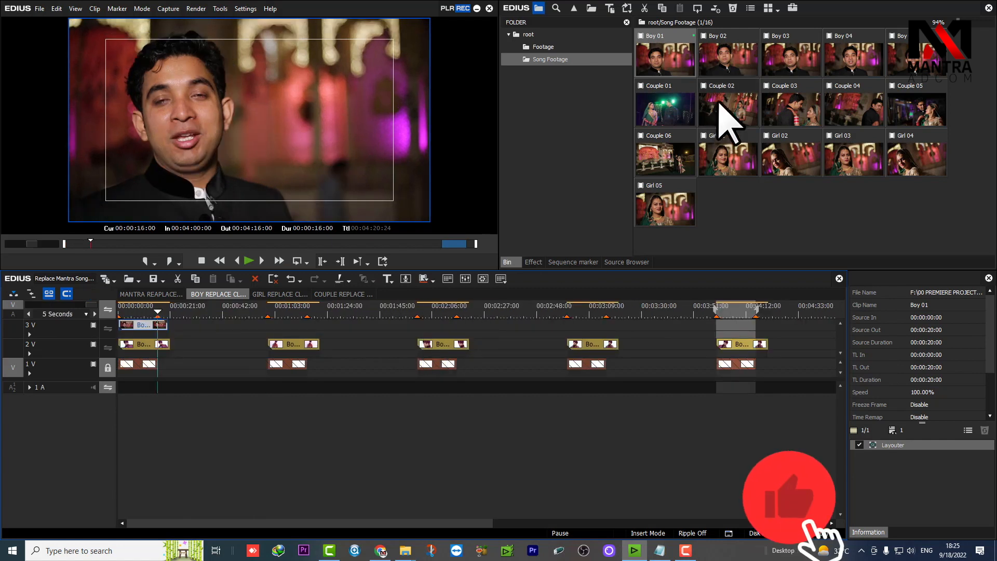
# Place Boy 02 to Boy 05 on track 3 V, one above each of the four remaining placeholder clips.
pyautogui.click(721, 59)
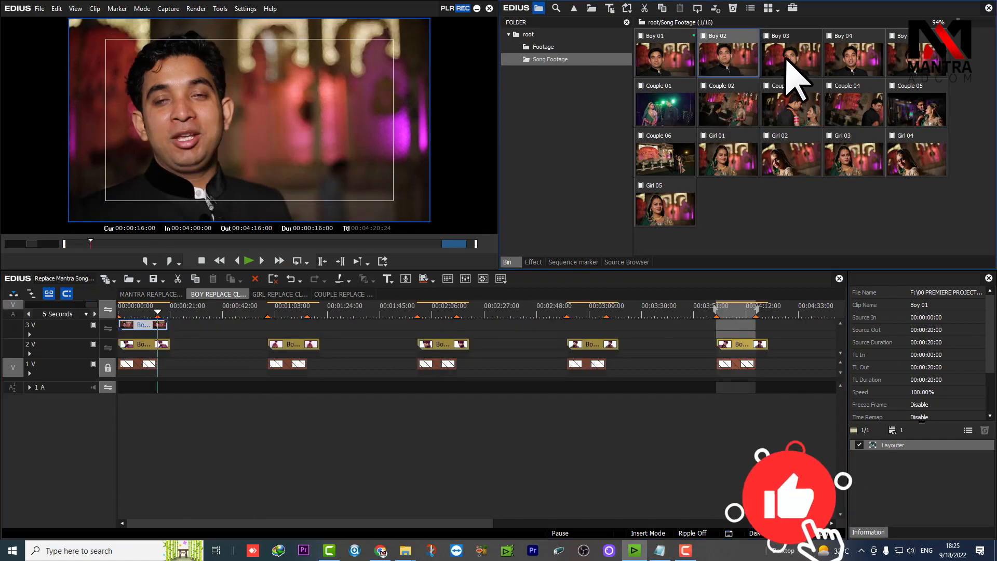
pyautogui.keyDown('shift'); pyautogui.click(911, 67); pyautogui.keyUp('shift')
pyautogui.moveTo(768, 67); pyautogui.dragTo(277, 337)
pyautogui.moveTo(353, 326); pyautogui.dragTo(756, 334)
pyautogui.click(757, 314)
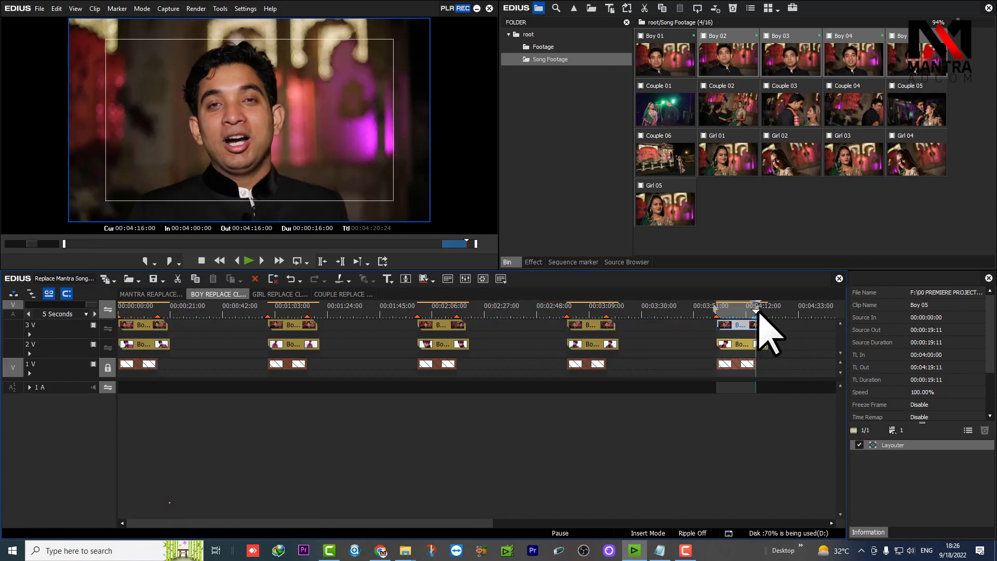
# Add Girl 01 to Girl 05 to track 3 V of the girl replace sequence and delete their audio clips.
pyautogui.click(296, 295)
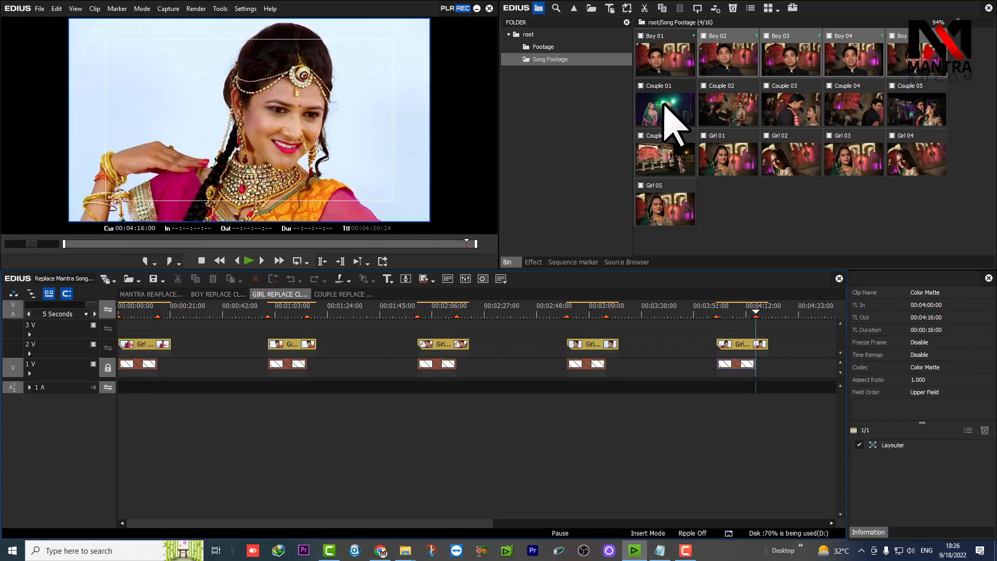
pyautogui.keyDown('ctrl'); pyautogui.click(682, 224); pyautogui.keyUp('ctrl')
pyautogui.moveTo(681, 223); pyautogui.dragTo(393, 341)
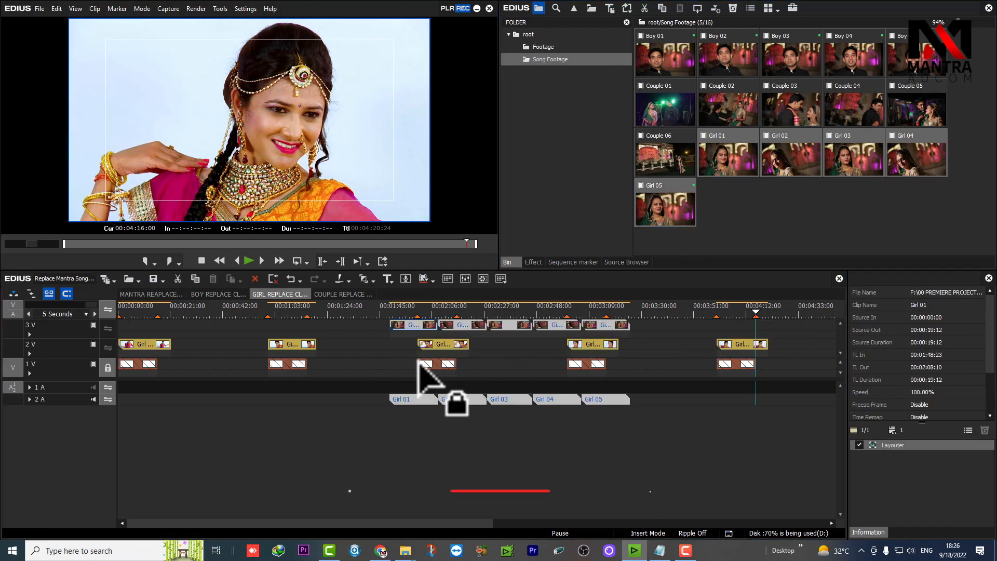
pyautogui.moveTo(369, 404); pyautogui.dragTo(668, 439)
pyautogui.press('Delete')
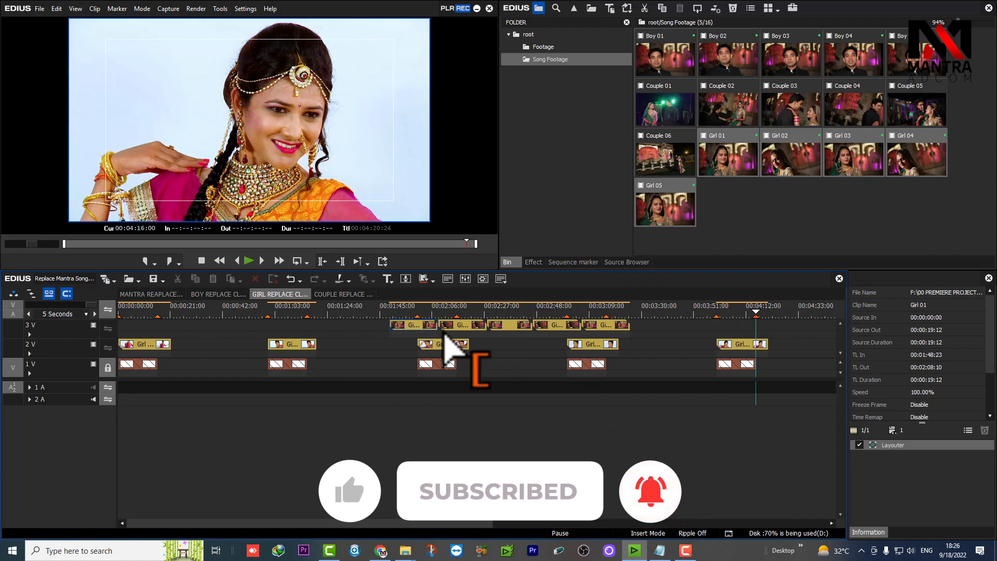
# Move the five girl clips on track 3 V so each starts above its own placeholder, checking coverage of the fourth Color Matte.
pyautogui.moveTo(409, 329); pyautogui.dragTo(137, 326)
pyautogui.moveTo(458, 330); pyautogui.dragTo(312, 330)
pyautogui.moveTo(503, 326); pyautogui.dragTo(432, 334)
pyautogui.moveTo(613, 333); pyautogui.dragTo(746, 342)
pyautogui.moveTo(559, 326)
pyautogui.mouseDown()
pyautogui.moveTo(602, 331)
pyautogui.moveTo(566, 314)
pyautogui.mouseUp()
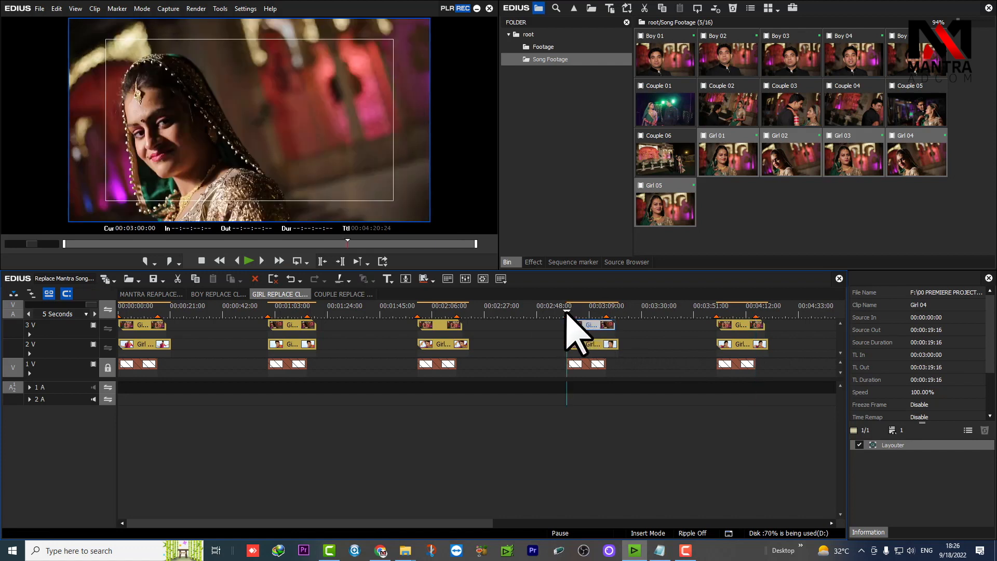
pyautogui.click(605, 312)
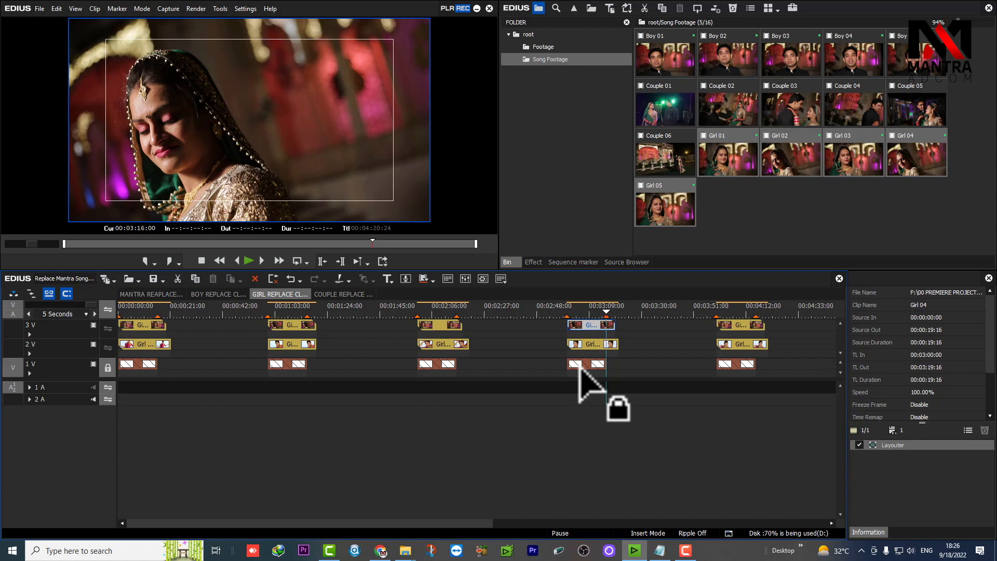
pyautogui.moveTo(570, 313); pyautogui.dragTo(602, 314)
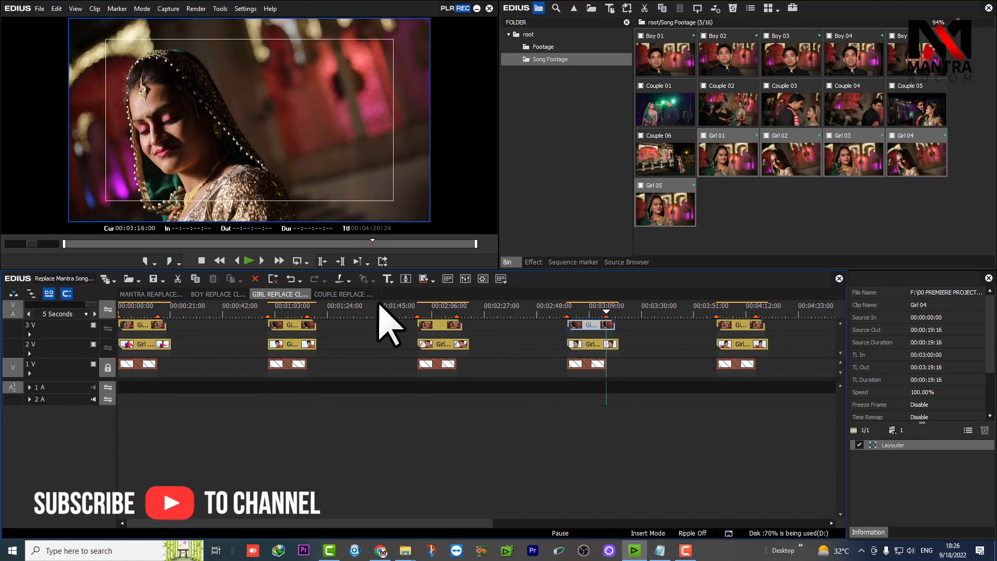
# View the couple replace sequence and examine the first boy clip at the start of the MANTRA REAPLACE sequence.
pyautogui.click(370, 295)
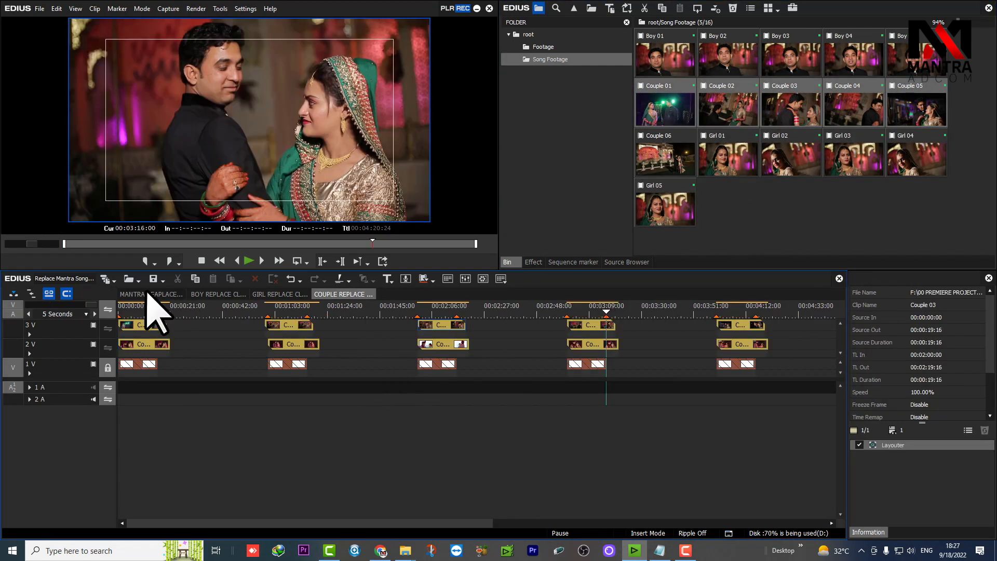
pyautogui.click(148, 294)
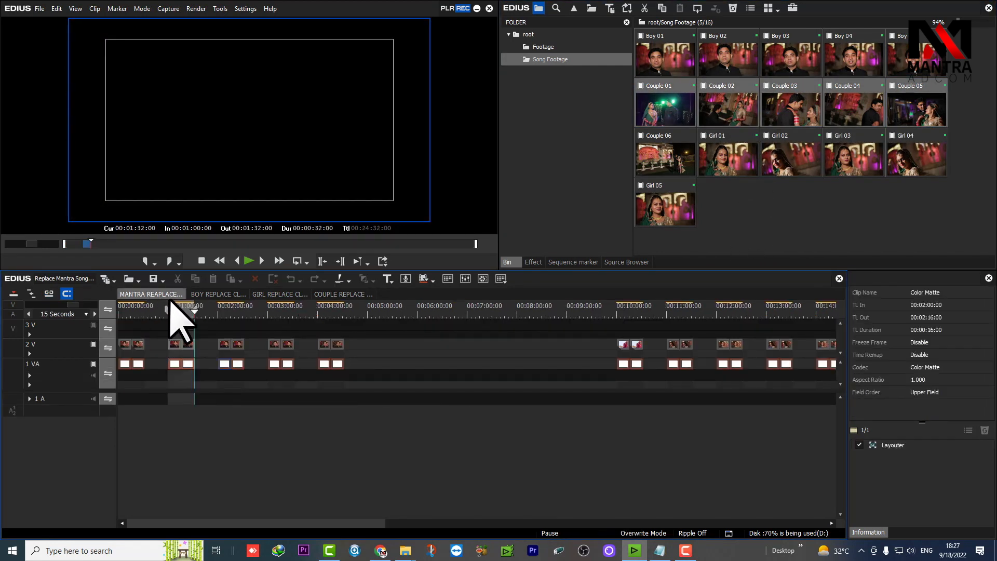
pyautogui.press('Home')
pyautogui.moveTo(118, 346)
pyautogui.mouseDown()
pyautogui.moveTo(189, 334)
pyautogui.moveTo(252, 350)
pyautogui.moveTo(233, 353)
pyautogui.moveTo(236, 333)
pyautogui.moveTo(119, 345)
pyautogui.mouseUp()
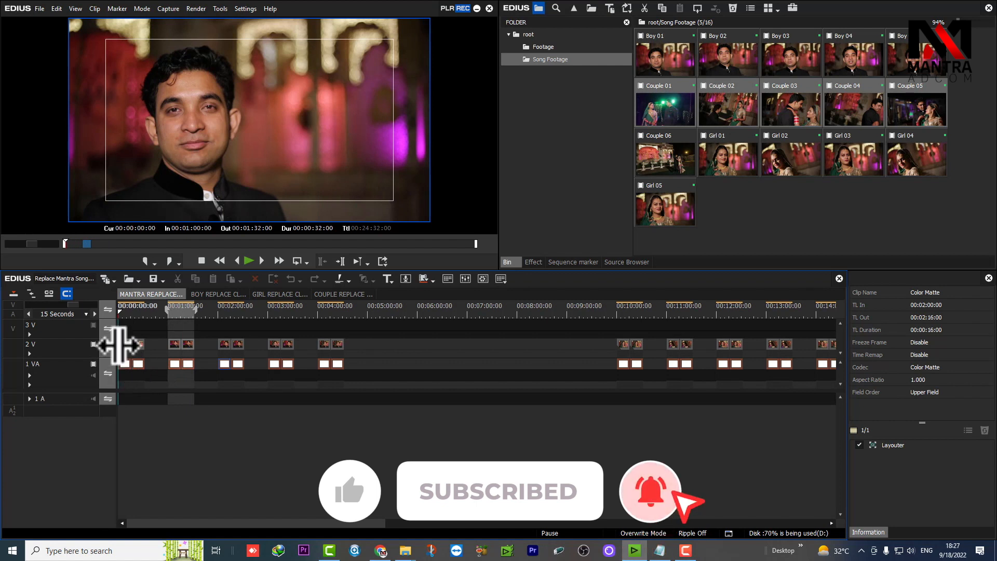
pyautogui.scroll(7, 124, 347)
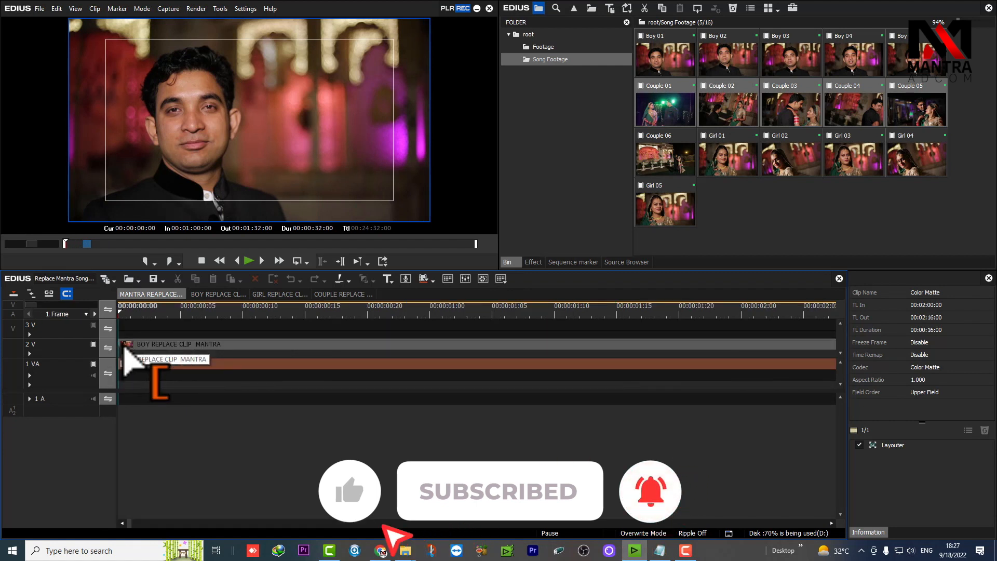
# Compare the boy clips in the MANTRA REAPLACE sequence with those in the boy replace sequence.
pyautogui.scroll(-5, 125, 347)
pyautogui.click(157, 310)
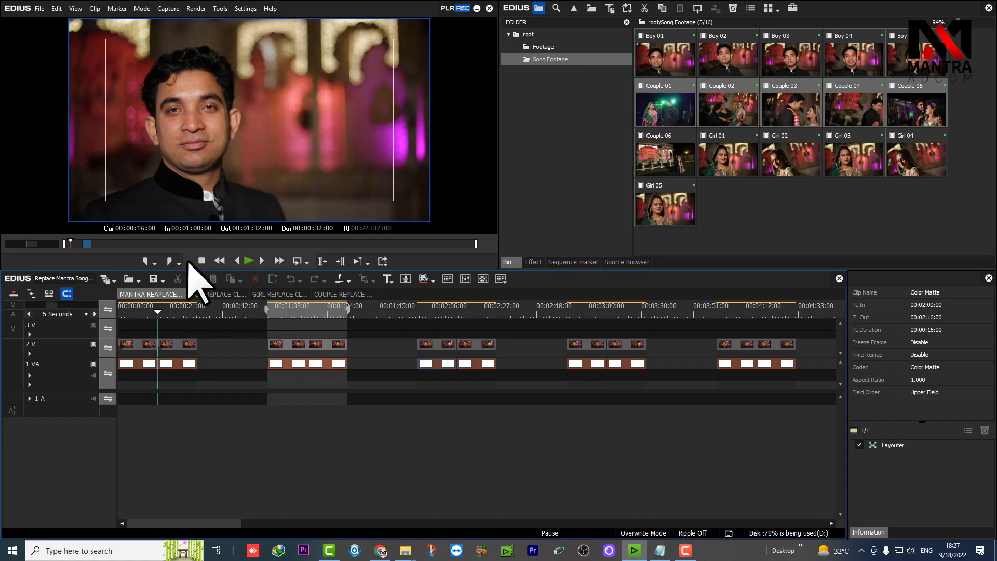
pyautogui.click(201, 295)
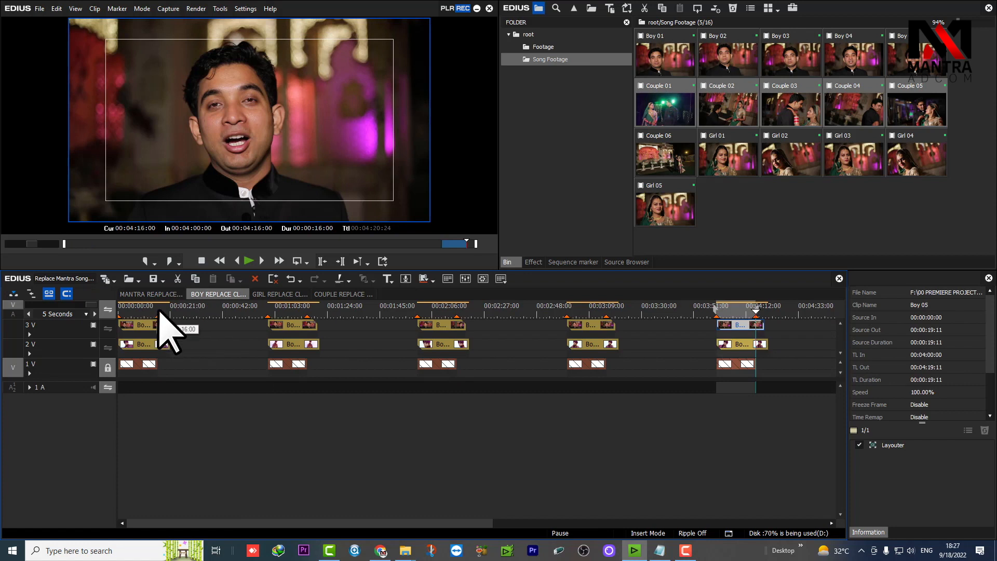
pyautogui.press('Home')
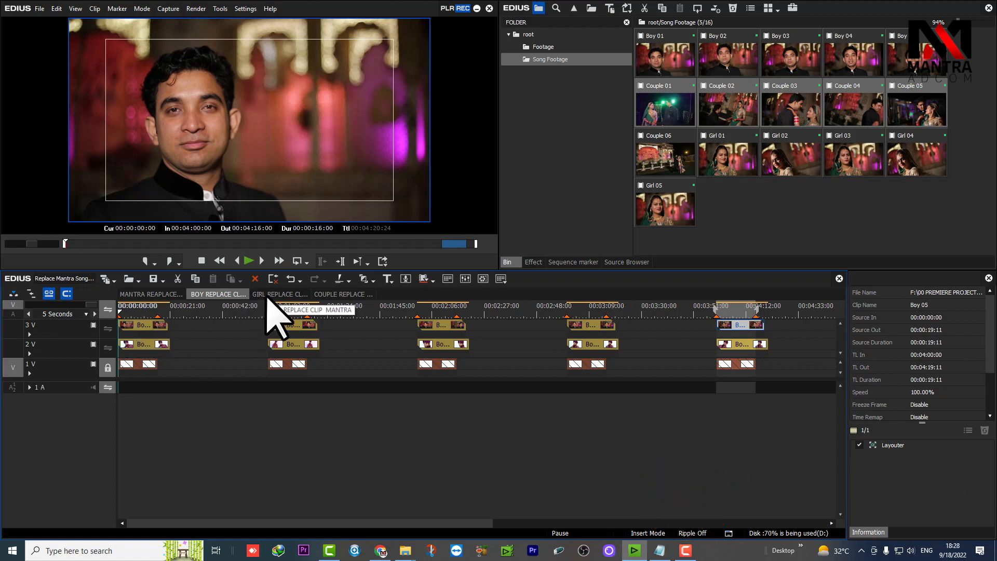
pyautogui.click(170, 294)
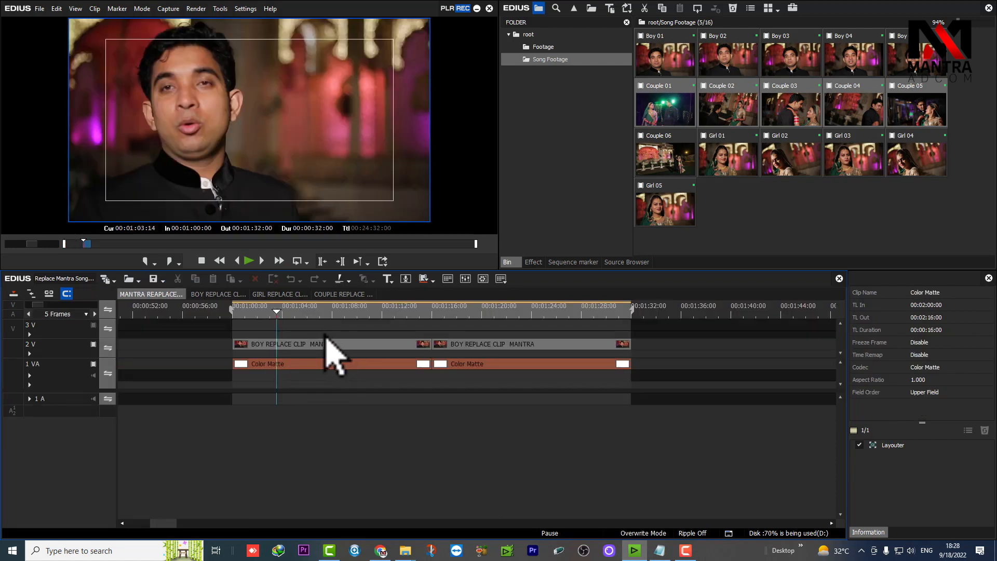
# Examine the boy, girl and couple clip groups across the whole MANTRA REAPLACE sequence.
pyautogui.scroll(-4, 367, 358)
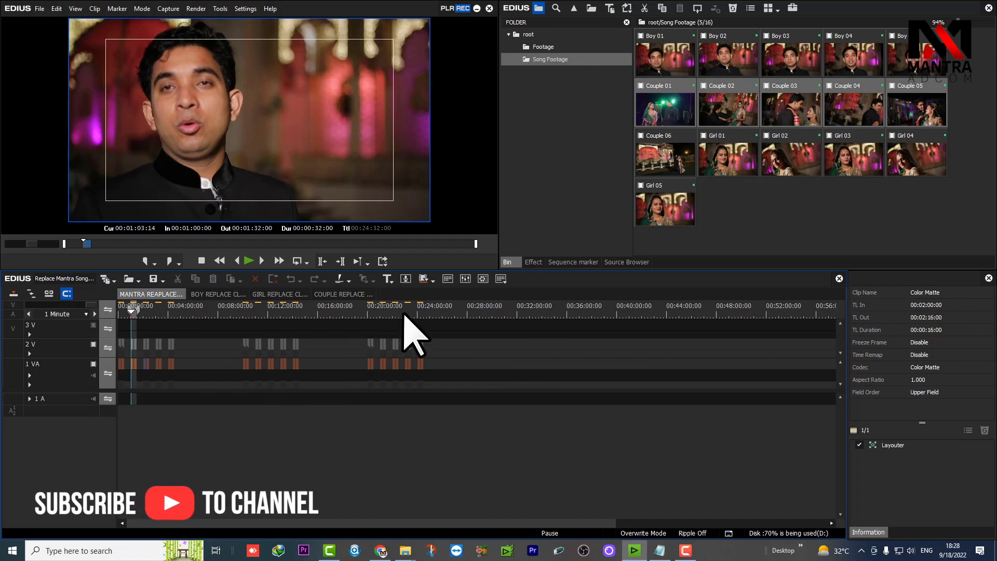
pyautogui.click(171, 332)
pyautogui.click(133, 336)
pyautogui.click(408, 340)
pyautogui.moveTo(409, 339); pyautogui.dragTo(111, 348)
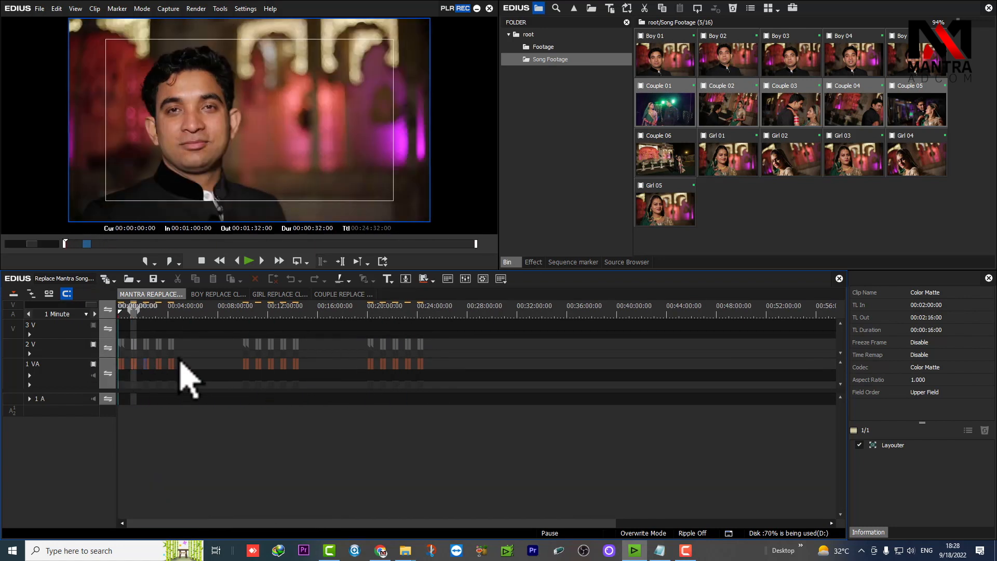
pyautogui.scroll(8, 215, 375)
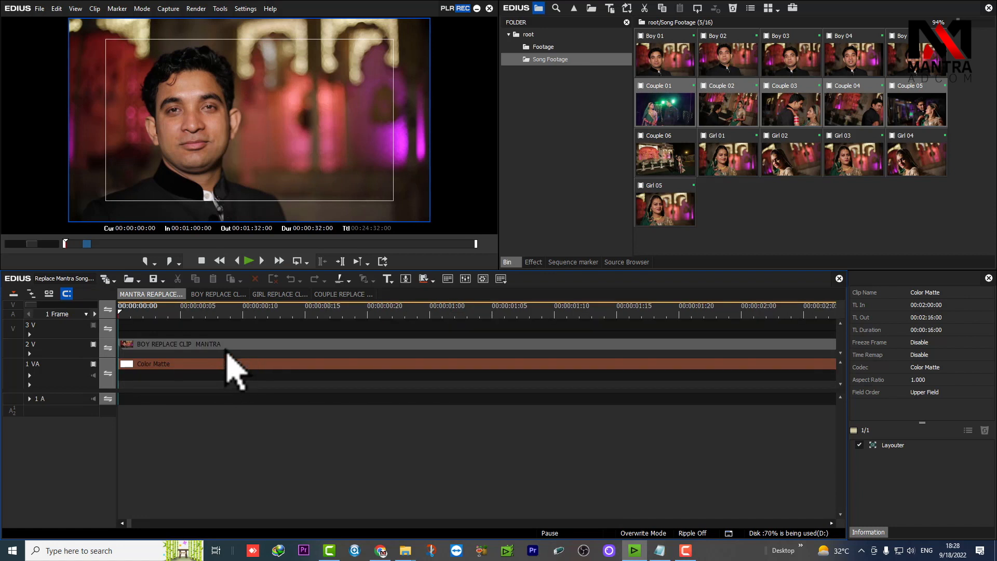
pyautogui.scroll(-4, 232, 370)
pyautogui.moveTo(301, 306)
pyautogui.mouseDown()
pyautogui.moveTo(278, 308)
pyautogui.moveTo(301, 308)
pyautogui.moveTo(302, 337)
pyautogui.moveTo(345, 337)
pyautogui.moveTo(305, 342)
pyautogui.moveTo(309, 350)
pyautogui.moveTo(314, 291)
pyautogui.moveTo(314, 356)
pyautogui.moveTo(294, 314)
pyautogui.mouseUp()
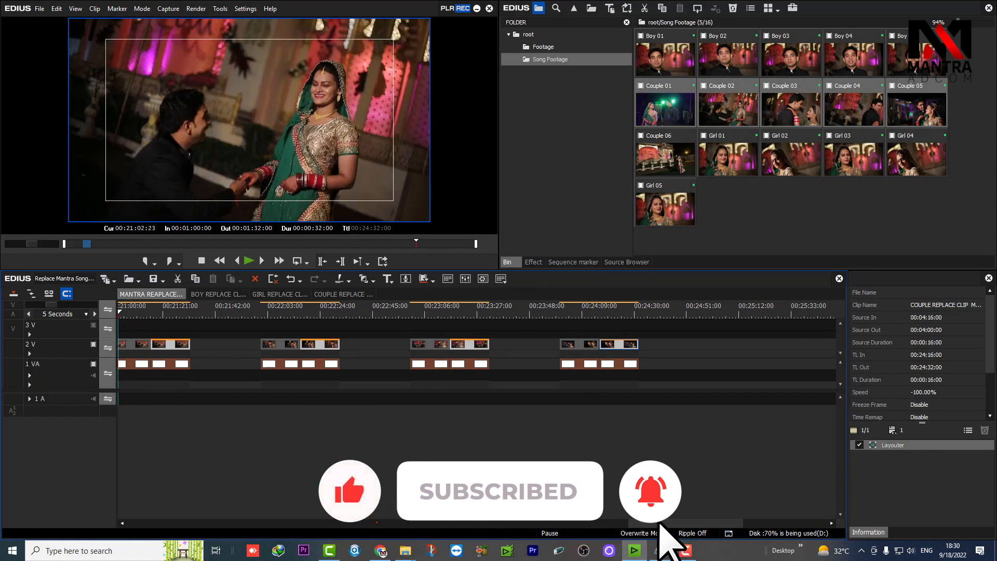
# Save the project, then open its Batch Export list in an enlarged window.
pyautogui.moveTo(659, 523); pyautogui.dragTo(136, 525)
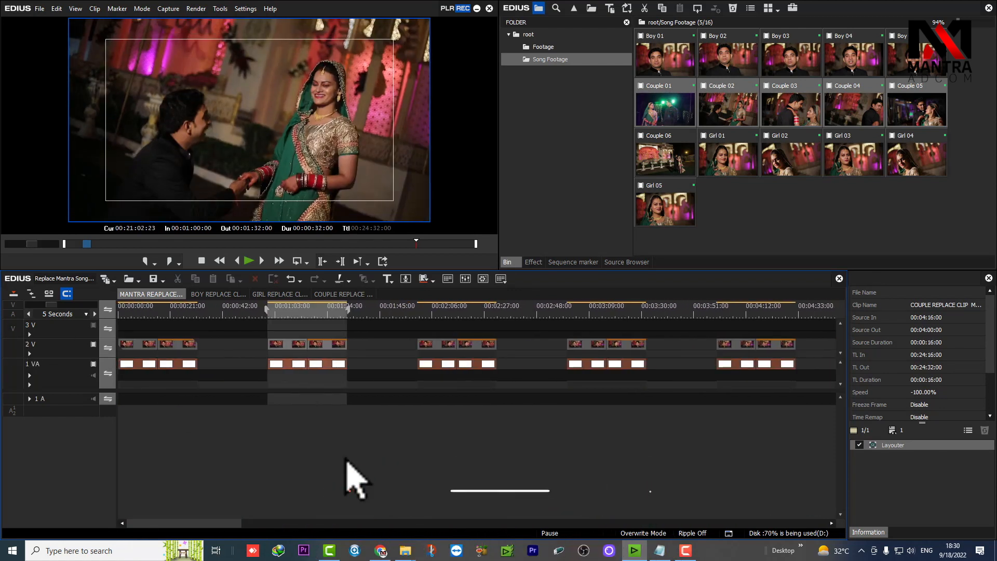
pyautogui.hotkey('ctrl', 's')
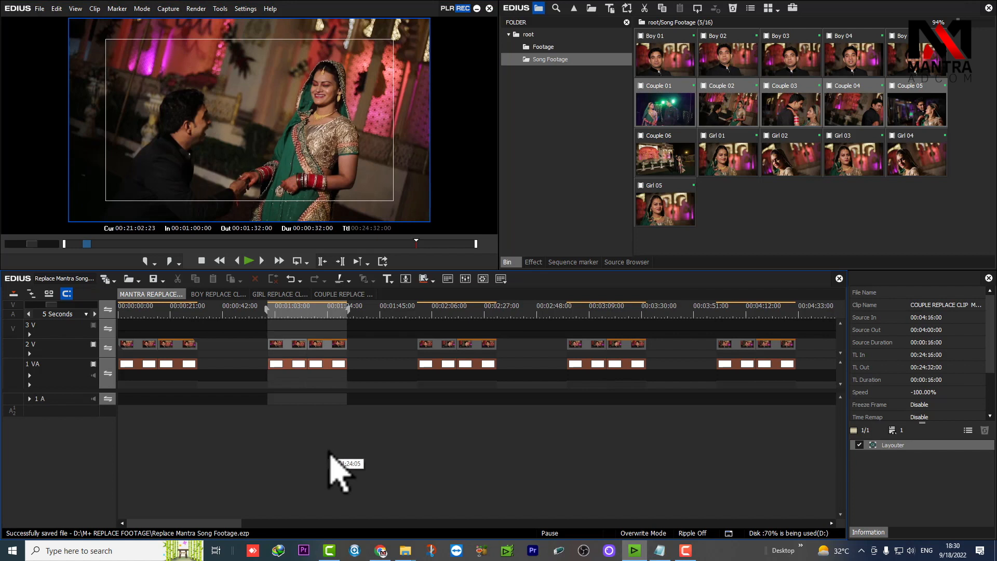
pyautogui.click(39, 10)
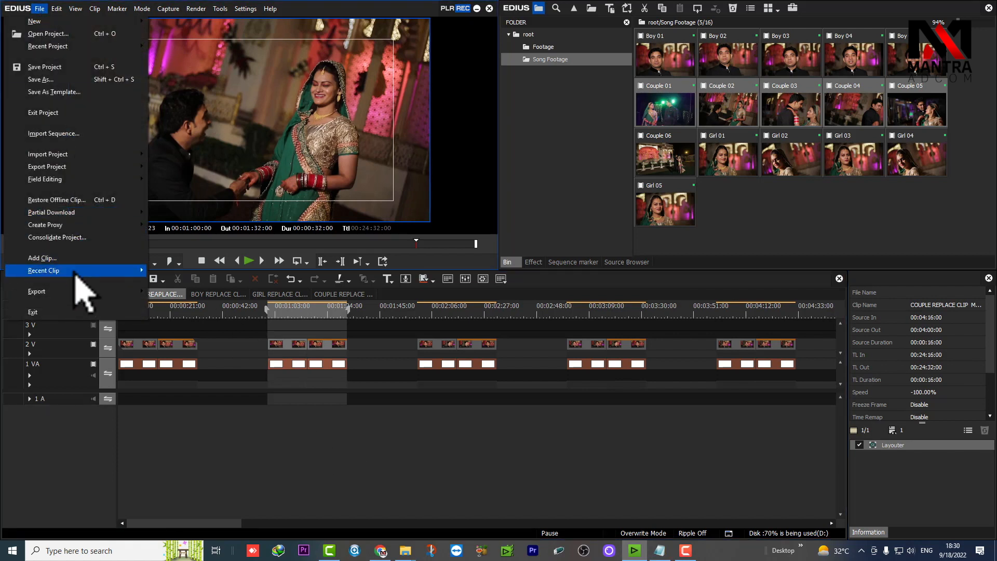
pyautogui.moveTo(78, 291)
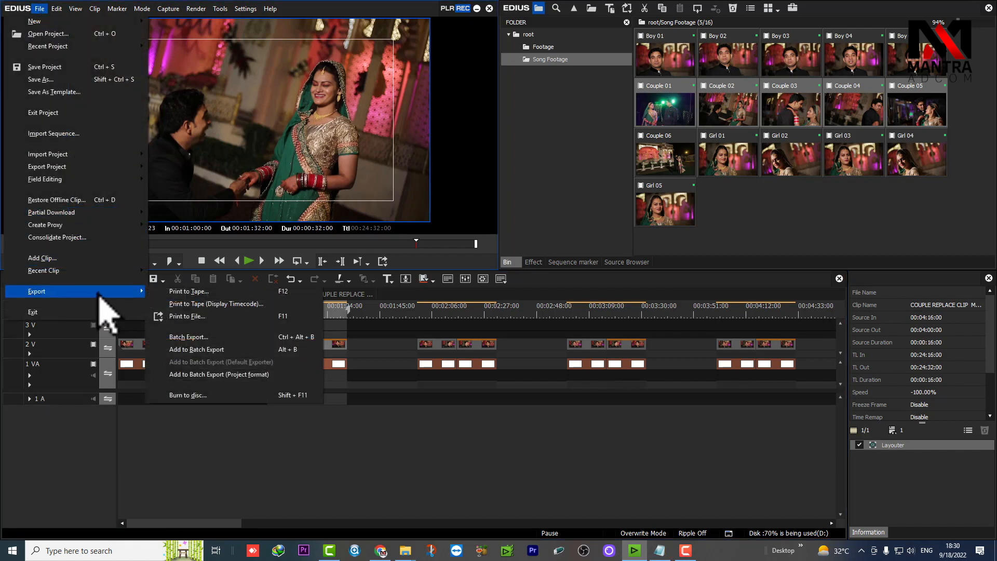
pyautogui.click(310, 339)
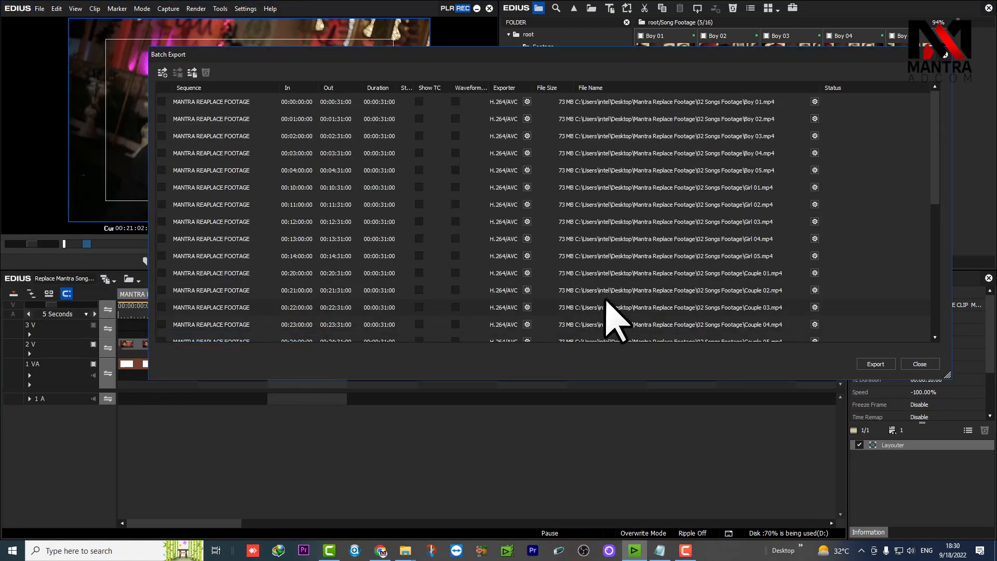
pyautogui.moveTo(949, 375); pyautogui.dragTo(989, 540)
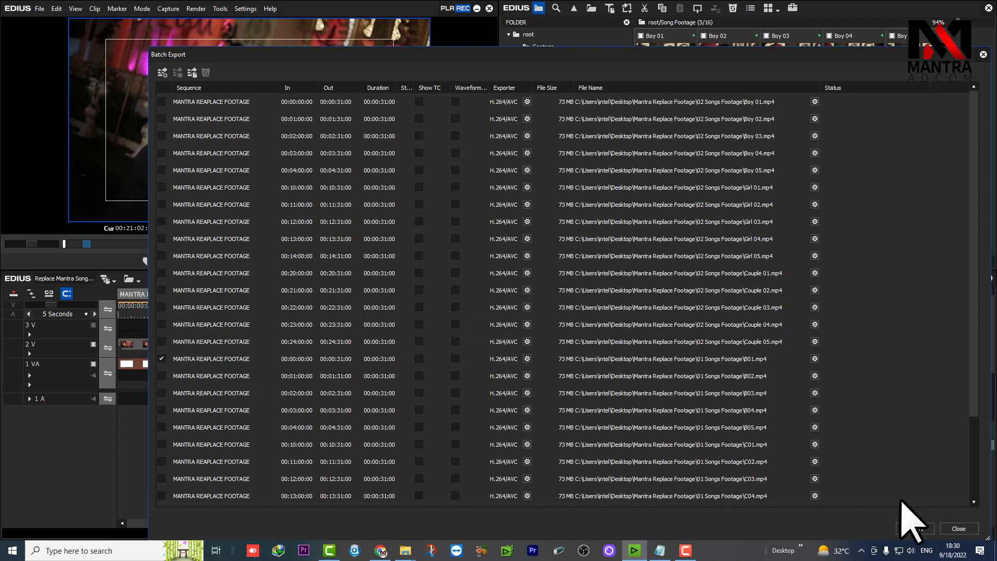
# Untick the B01.mp4 entry in the Batch Export list.
pyautogui.click(162, 307)
pyautogui.scroll(-1, 279, 401)
pyautogui.scroll(2, 279, 400)
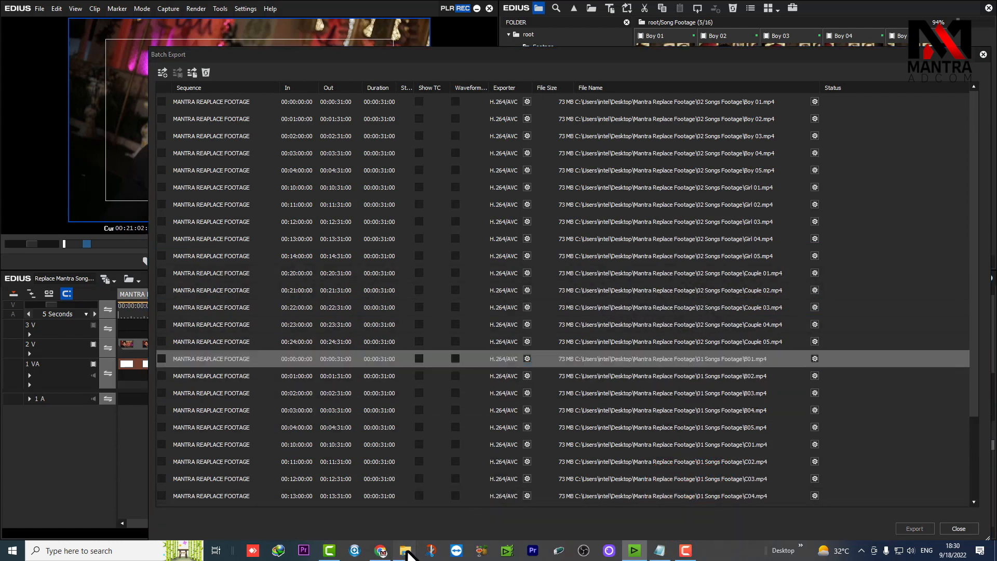
# Switch to File Explorer, view the contents of the Desktop folder and close that window.
pyautogui.click(404, 549)
pyautogui.click(383, 532)
pyautogui.click(78, 219)
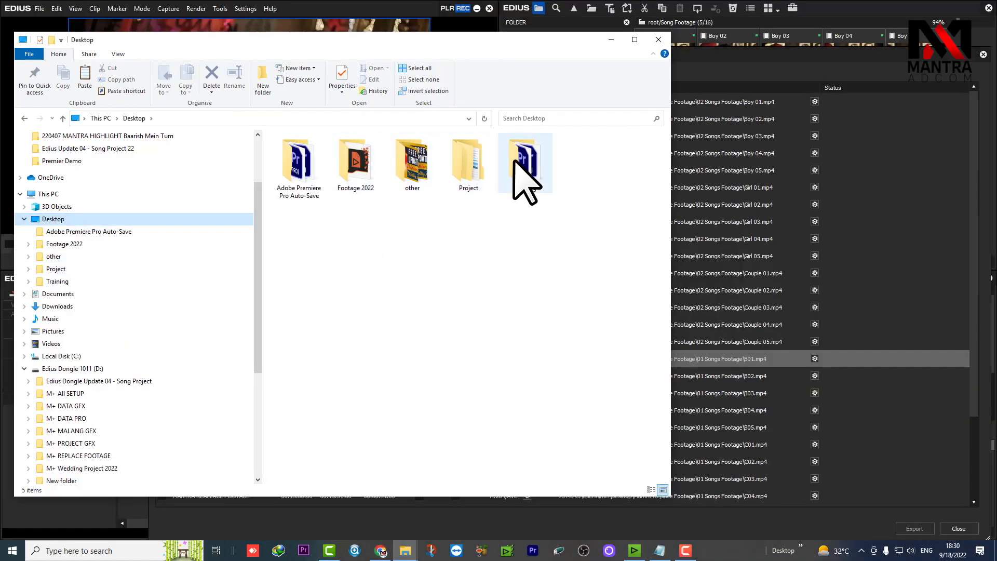
pyautogui.click(657, 40)
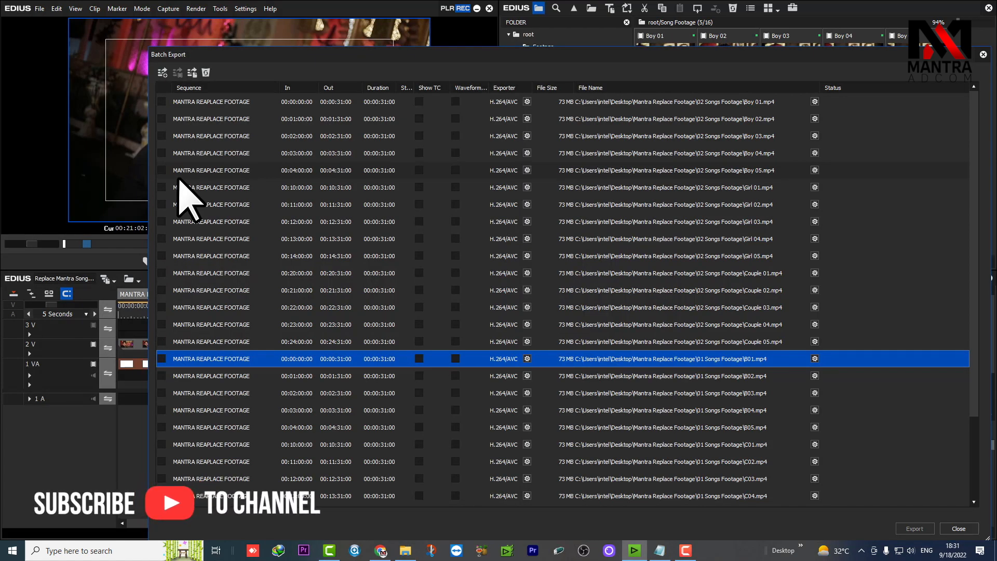
# Open the M+ REPLACE FOOTAGE folder on drive D in the other File Explorer window.
pyautogui.click(406, 551)
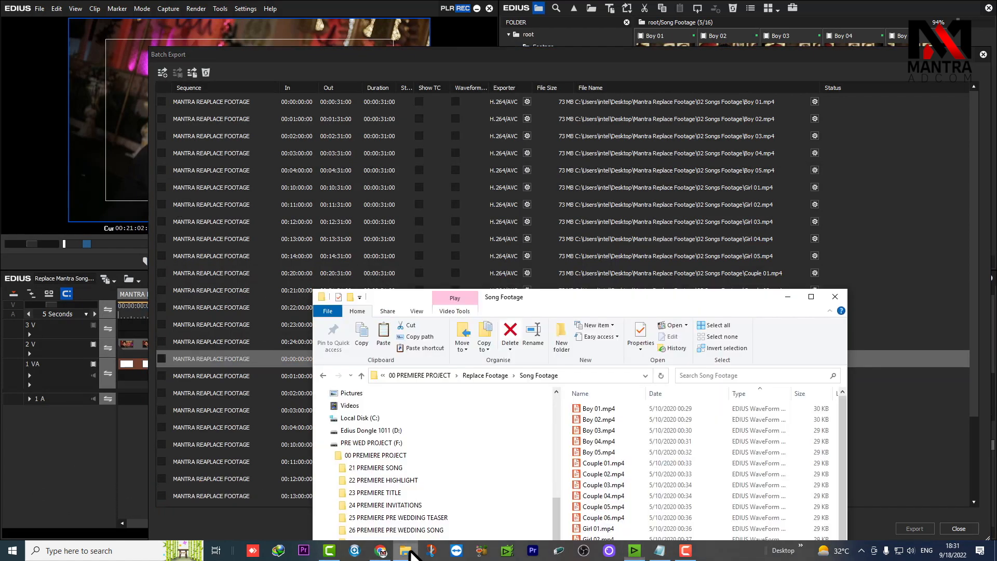
pyautogui.moveTo(621, 310); pyautogui.dragTo(340, 159)
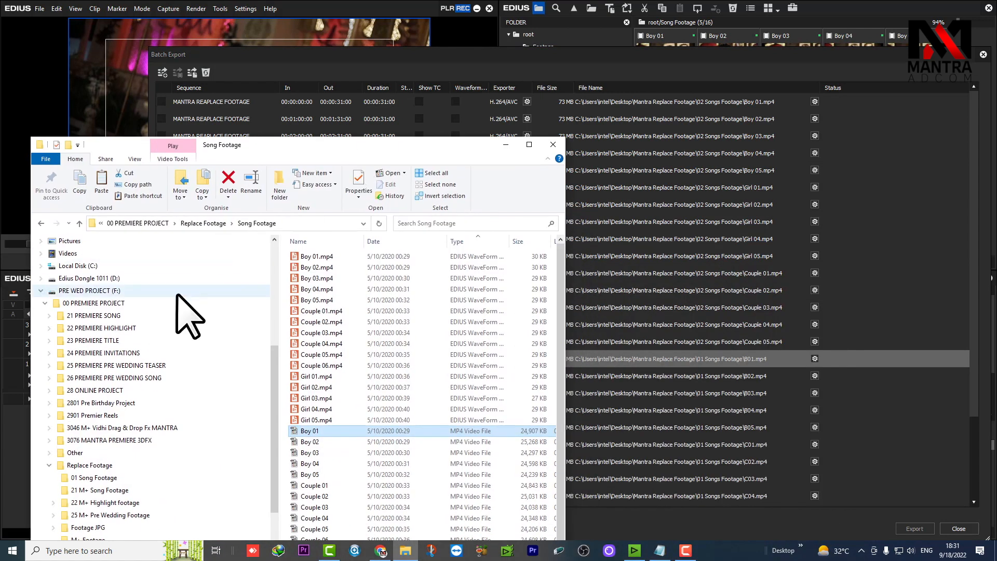
pyautogui.click(107, 278)
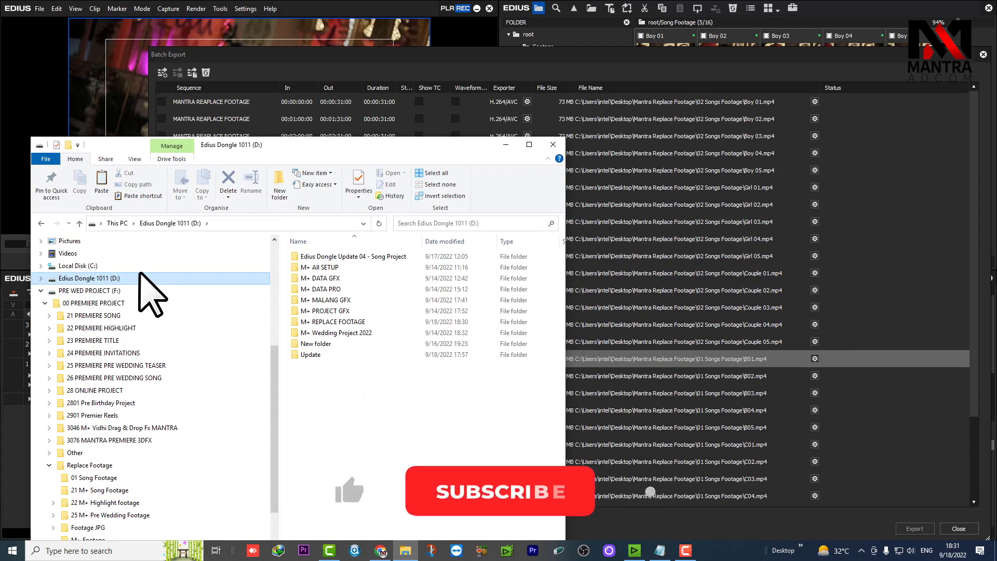
pyautogui.doubleClick(347, 321)
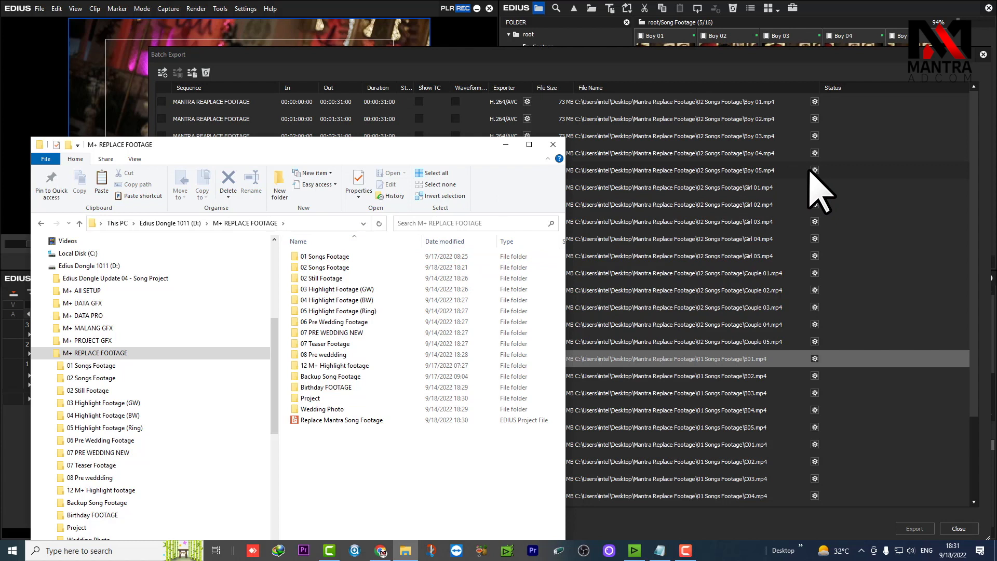
# Switch back to EDIUS and examine the output folder and H.264/AVC settings of the Boy 01 and Boy 02 export entries.
pyautogui.click(901, 155)
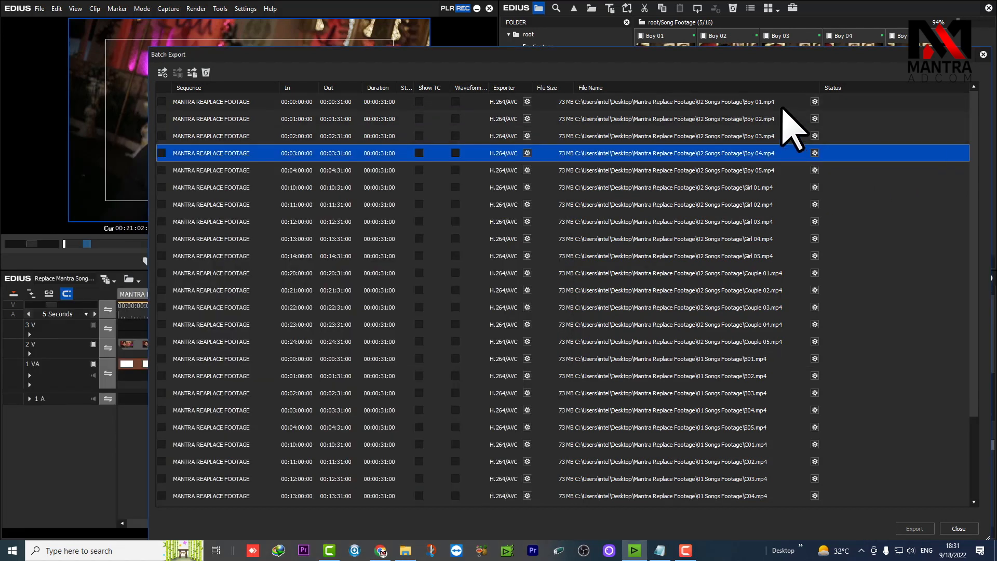
pyautogui.click(814, 101)
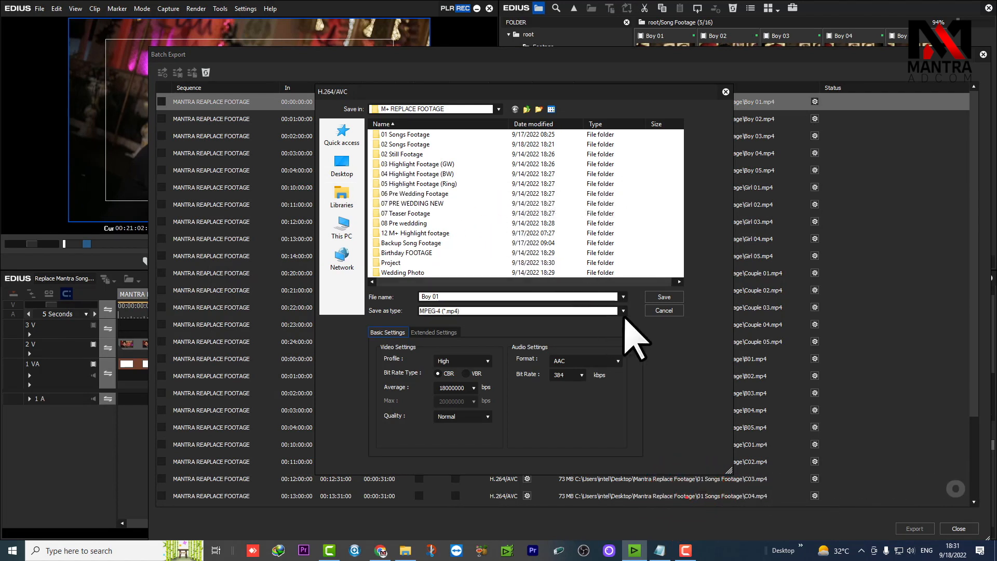
pyautogui.click(664, 297)
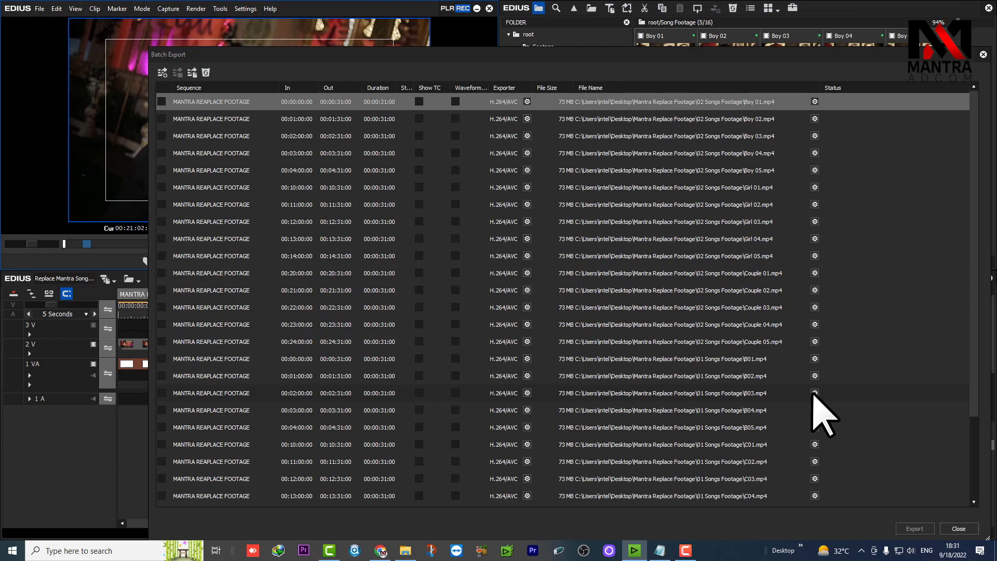
pyautogui.click(797, 133)
pyautogui.click(808, 120)
pyautogui.click(808, 119)
pyautogui.click(831, 153)
pyautogui.click(814, 119)
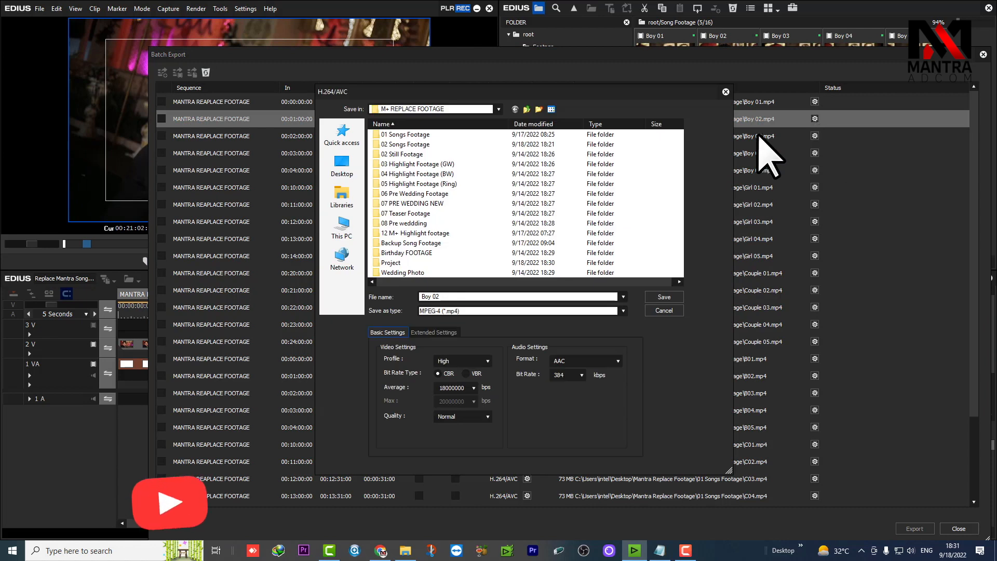
pyautogui.click(664, 310)
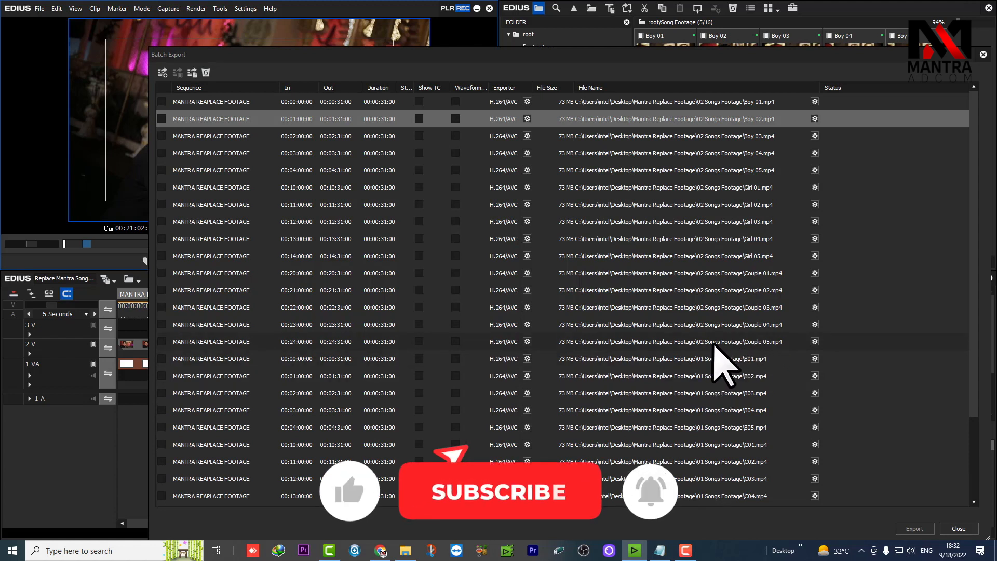
# Tick the Boy 01 to Boy 05 and Girl 01 to Girl 05 entries for batch export.
pyautogui.click(162, 102)
pyautogui.click(162, 119)
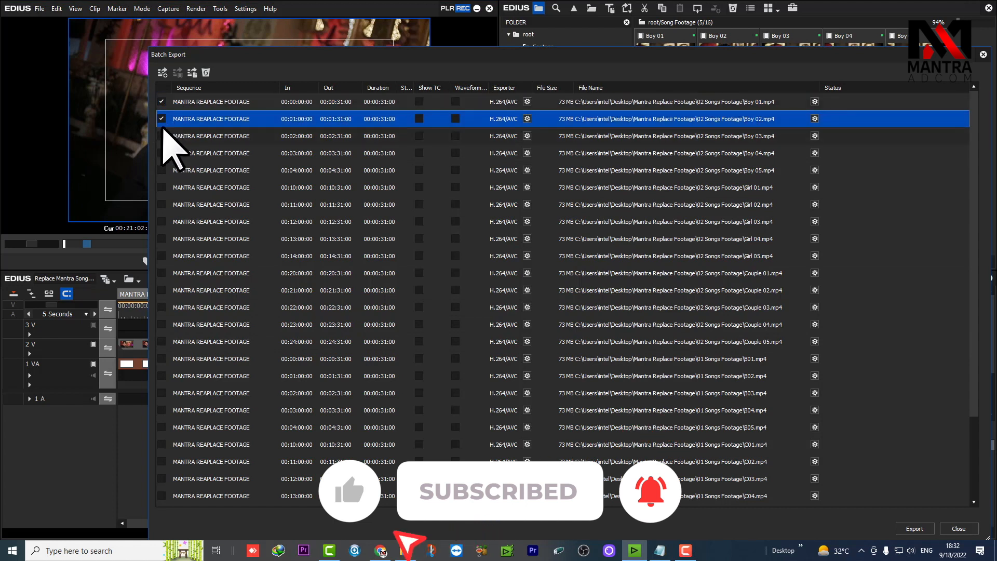
pyautogui.click(162, 136)
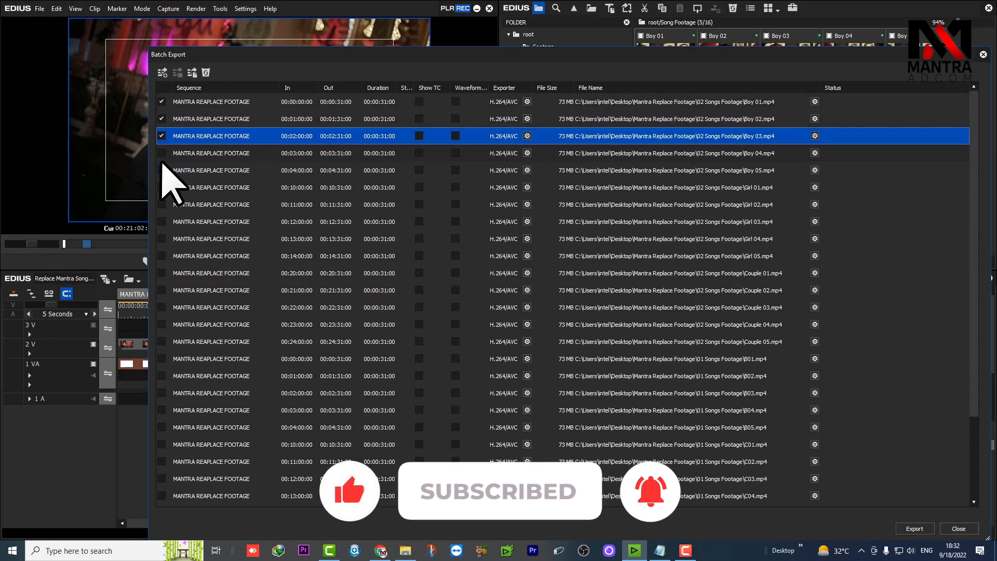
pyautogui.click(161, 153)
pyautogui.click(161, 170)
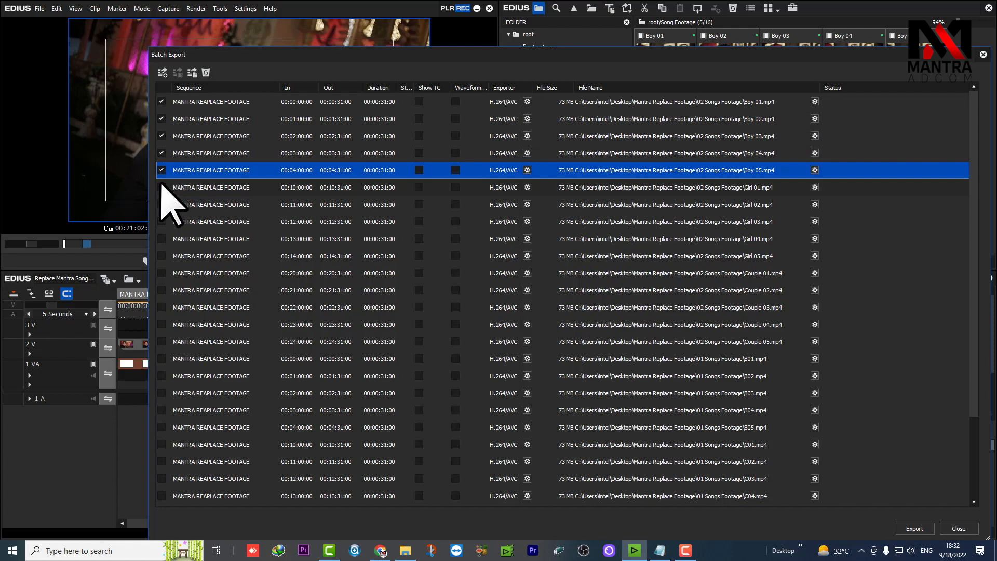
pyautogui.click(161, 188)
pyautogui.click(161, 204)
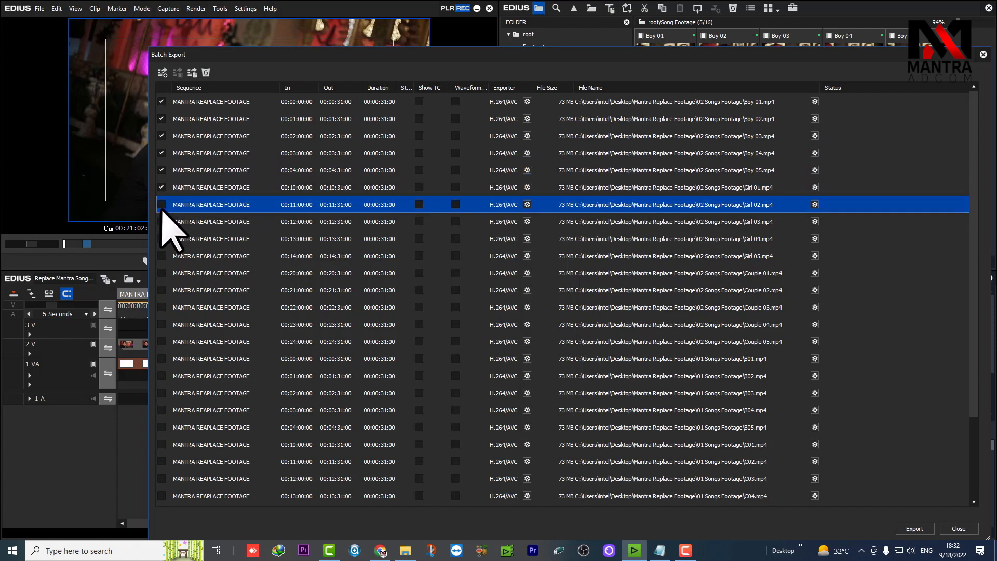
pyautogui.click(162, 222)
pyautogui.click(162, 239)
pyautogui.click(162, 256)
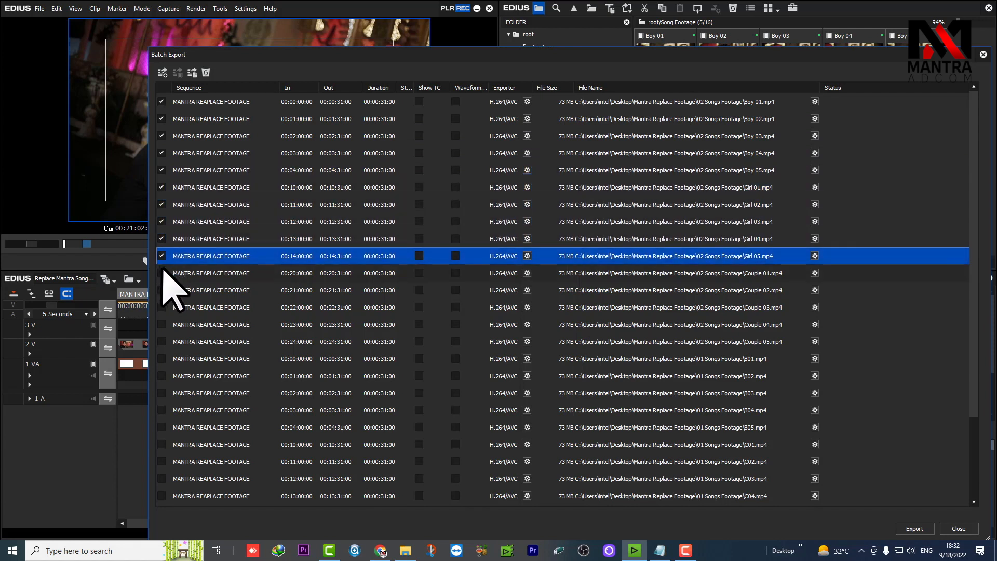
# Tick the Couple 01 to Couple 05 entries and all 01 Songs Footage entries from B01 to G05 for batch export.
pyautogui.click(161, 273)
pyautogui.click(162, 290)
pyautogui.click(162, 308)
pyautogui.click(162, 325)
pyautogui.click(161, 342)
pyautogui.click(162, 359)
pyautogui.click(161, 376)
pyautogui.click(161, 393)
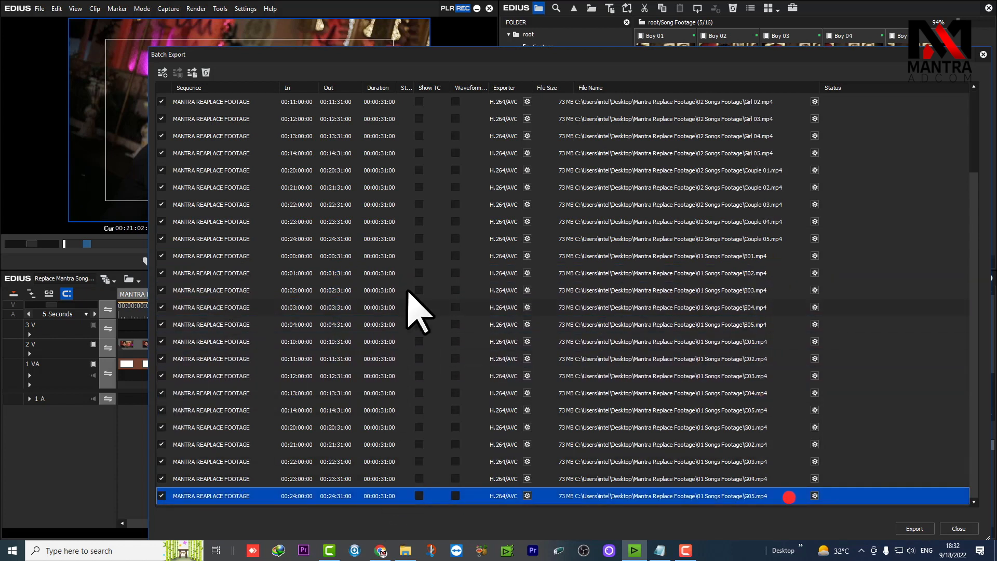
# Start the batch export of all ticked entries and switch to the M+ REPLACE FOOTAGE folder in File Explorer.
pyautogui.scroll(2, 405, 130)
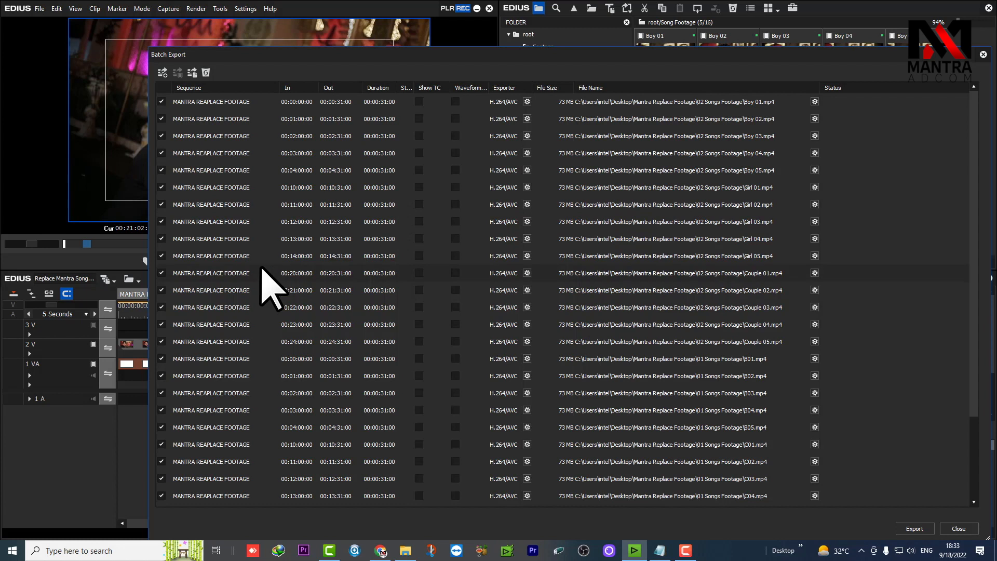
pyautogui.click(916, 528)
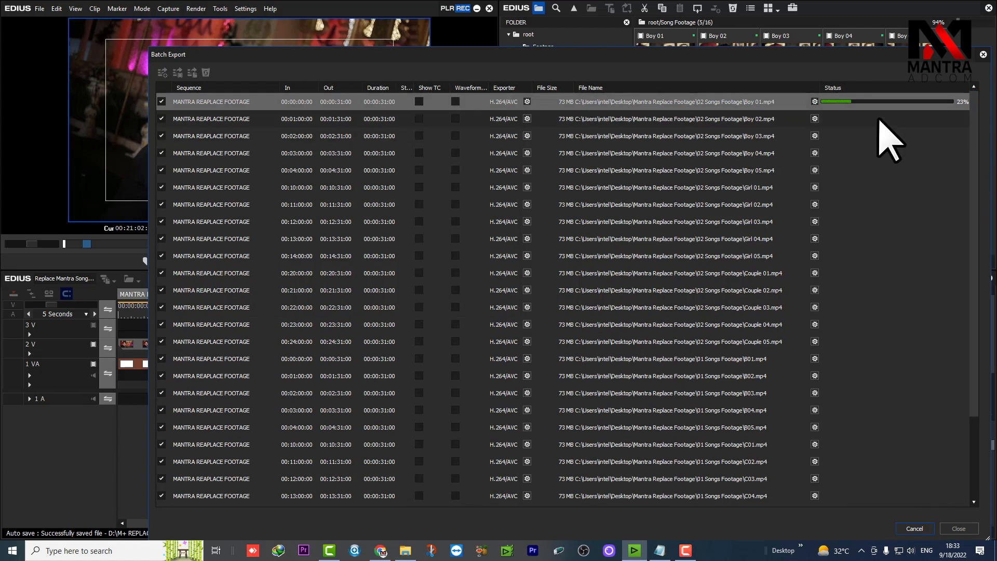
pyautogui.click(405, 551)
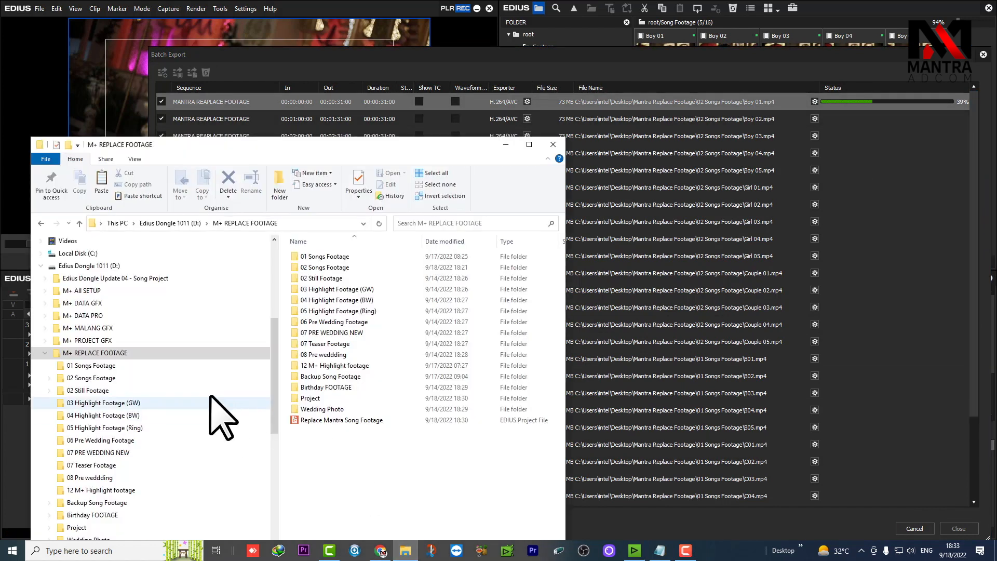
# Go from the D: drive to the Desktop and open the Mantra Replace Footage export folder in File Explorer.
pyautogui.click(40, 265)
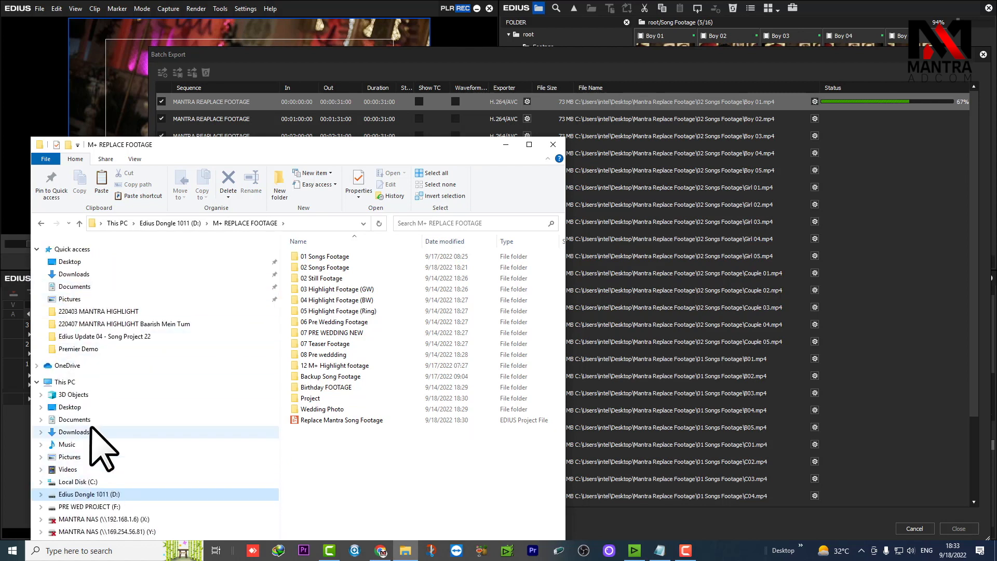
pyautogui.click(72, 396)
pyautogui.click(71, 407)
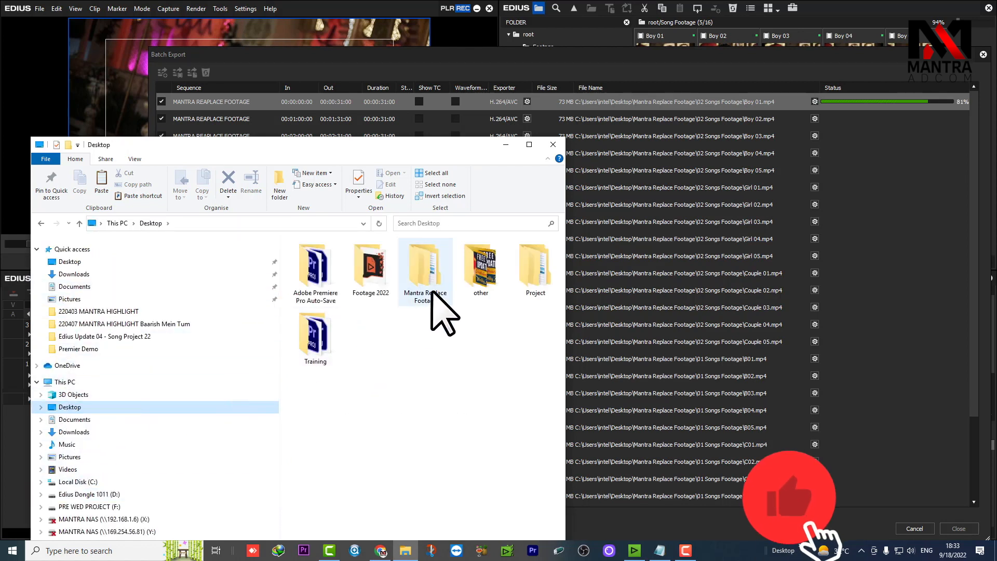
pyautogui.doubleClick(425, 270)
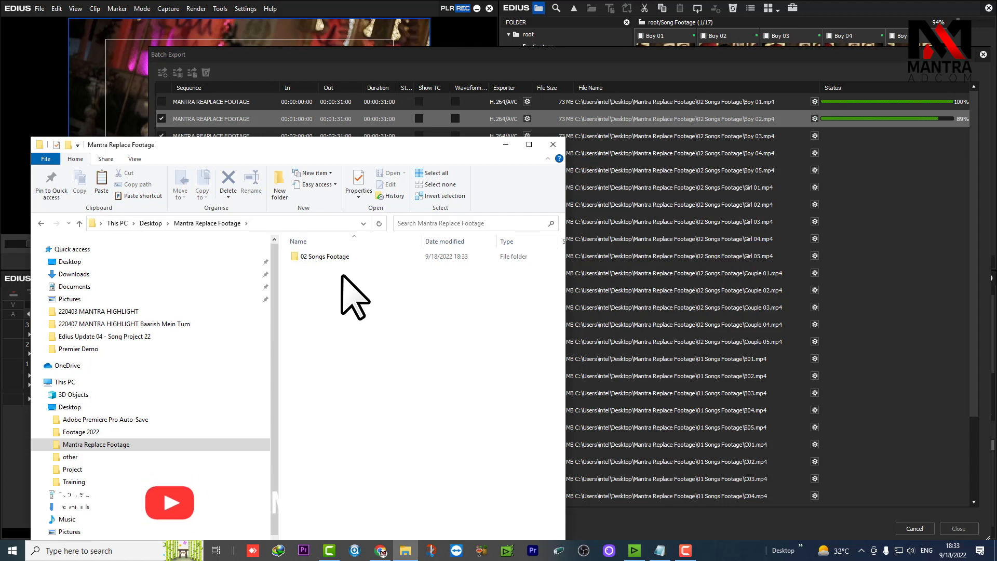
# Look through the Footage 2022 folder on the Desktop.
pyautogui.click(81, 431)
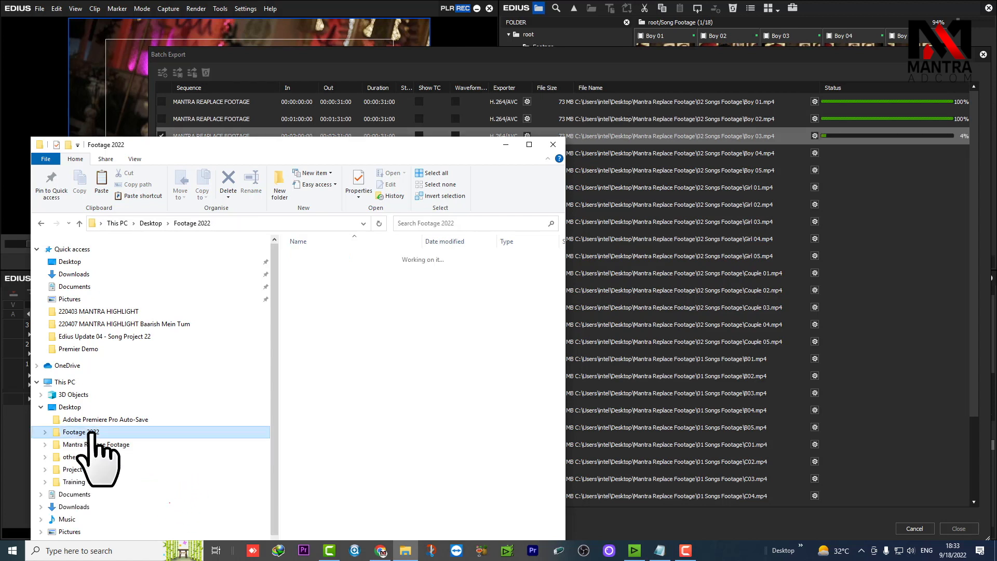
pyautogui.click(349, 254)
pyautogui.doubleClick(350, 253)
pyautogui.click(337, 253)
pyautogui.click(905, 73)
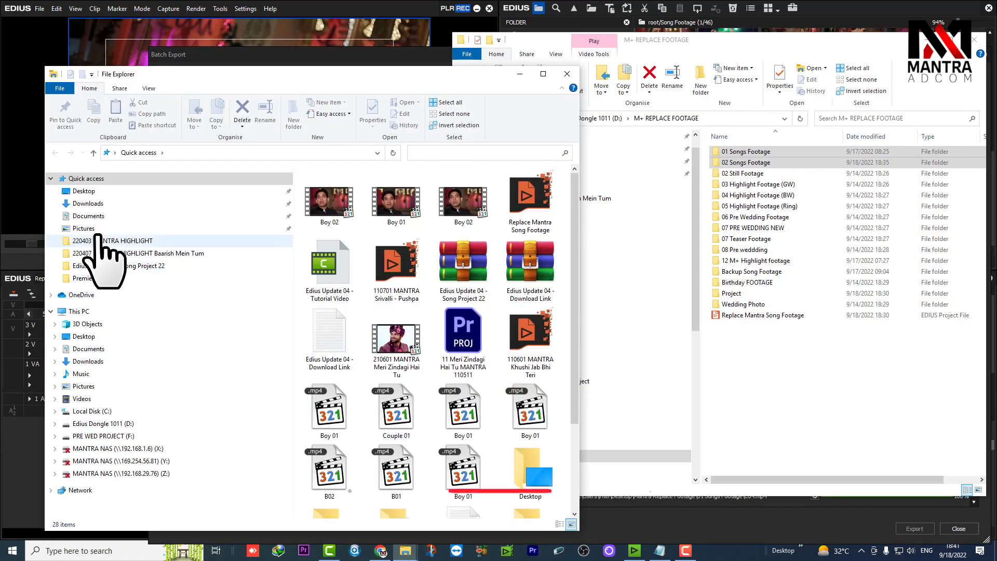
# Check the exported clips in the 01 Songs Footage and 02 Songs Footage folders of the Desktop's Mantra Replace Footage folder.
pyautogui.click(84, 193)
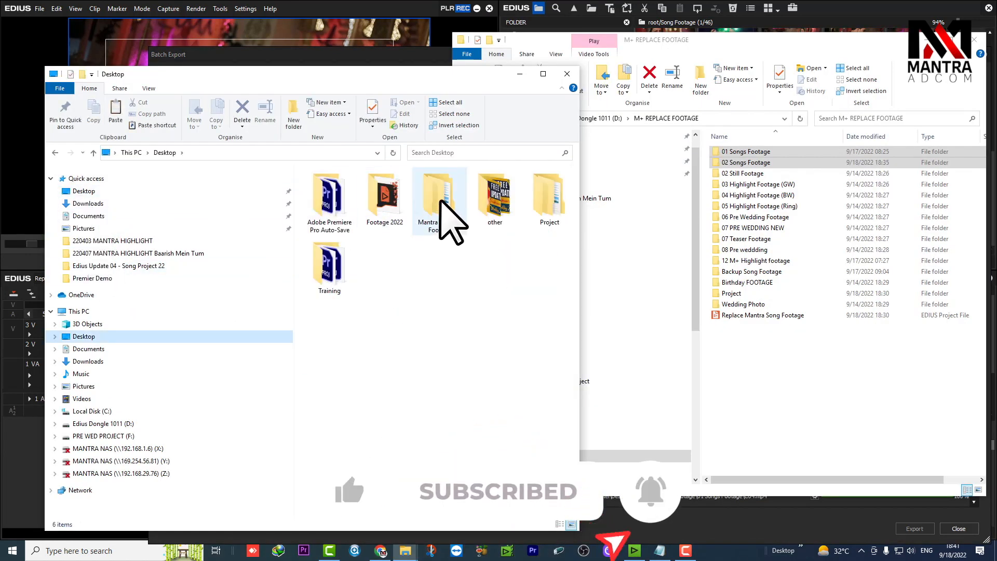
pyautogui.doubleClick(439, 206)
pyautogui.doubleClick(363, 185)
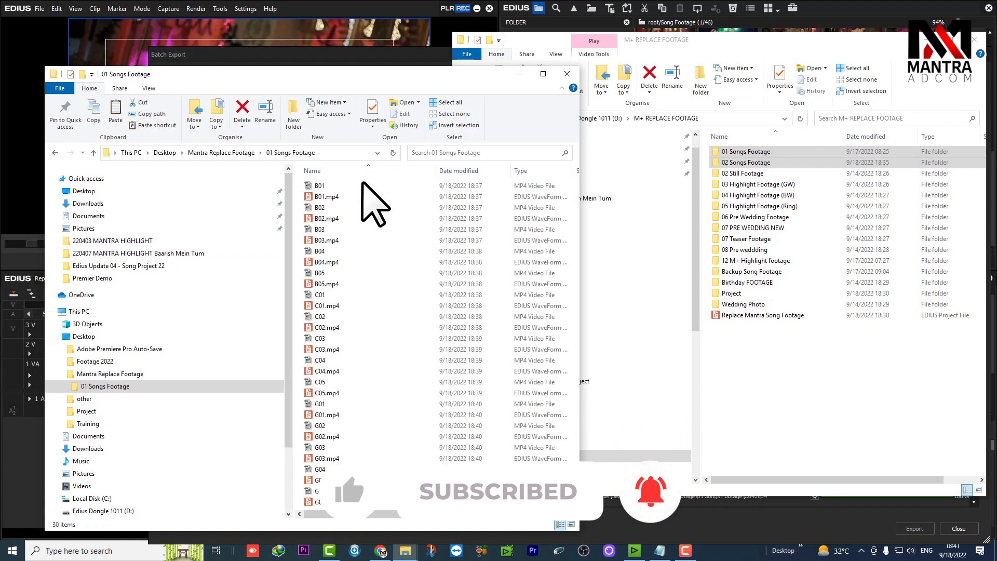
pyautogui.click(245, 153)
pyautogui.click(327, 197)
pyautogui.doubleClick(328, 200)
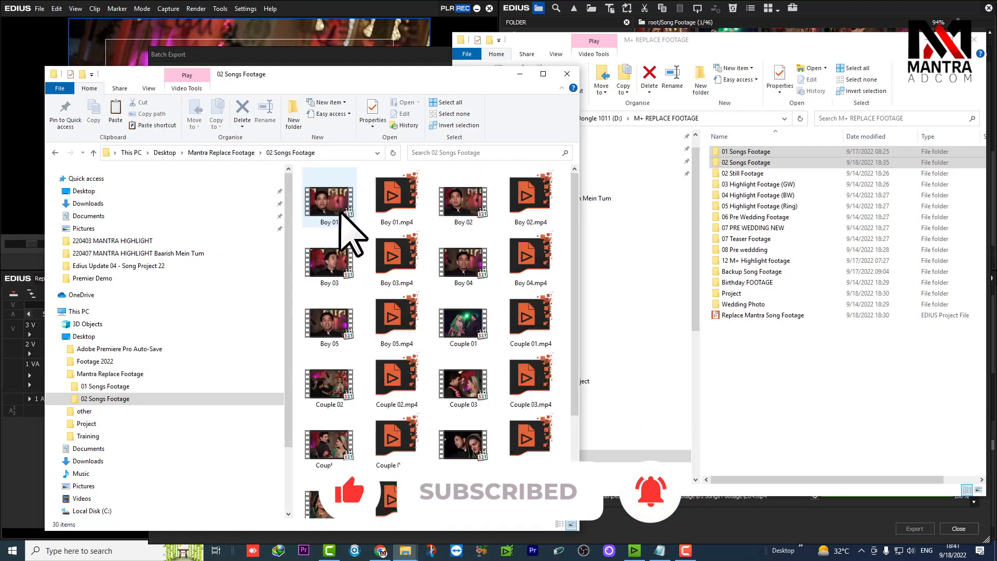
pyautogui.click(234, 152)
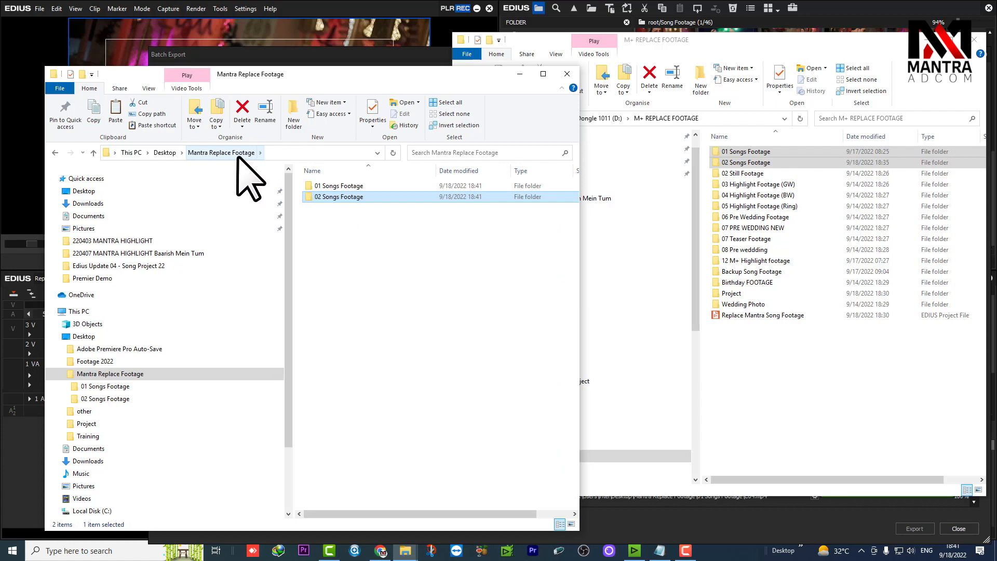
# Copy the exported 01 Songs Footage and 02 Songs Footage folders into M+ REPLACE FOOTAGE on the D: drive.
pyautogui.click(755, 410)
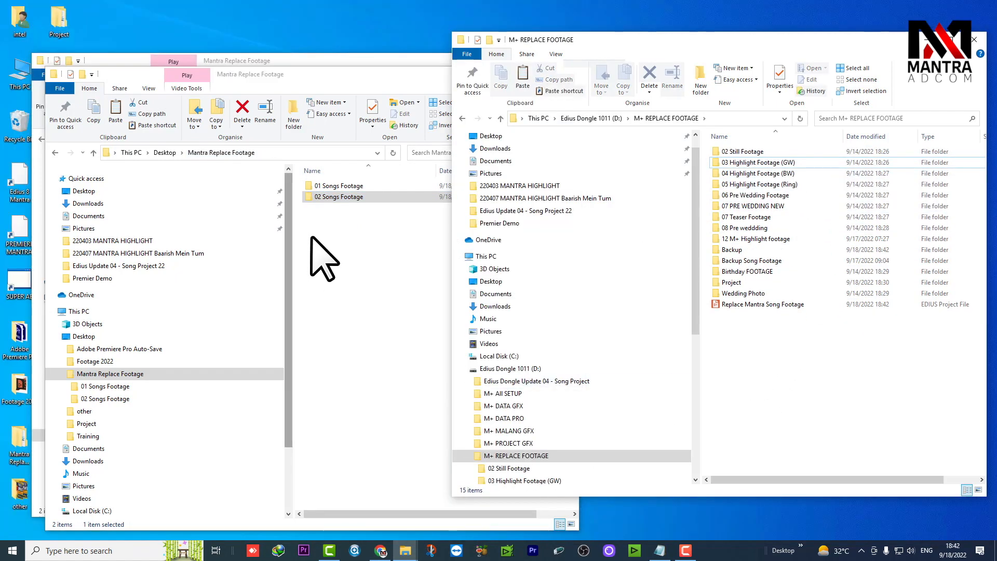
pyautogui.moveTo(370, 269); pyautogui.dragTo(774, 403)
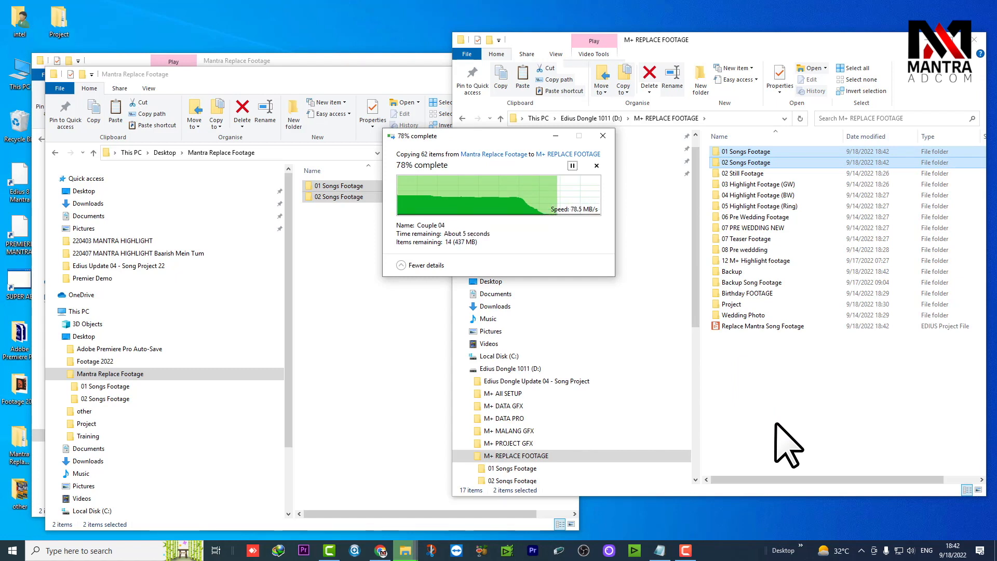
# Play and scrub through the B01 video in the copied 01 Songs Footage folder, and close the player.
pyautogui.doubleClick(766, 151)
pyautogui.click(727, 314)
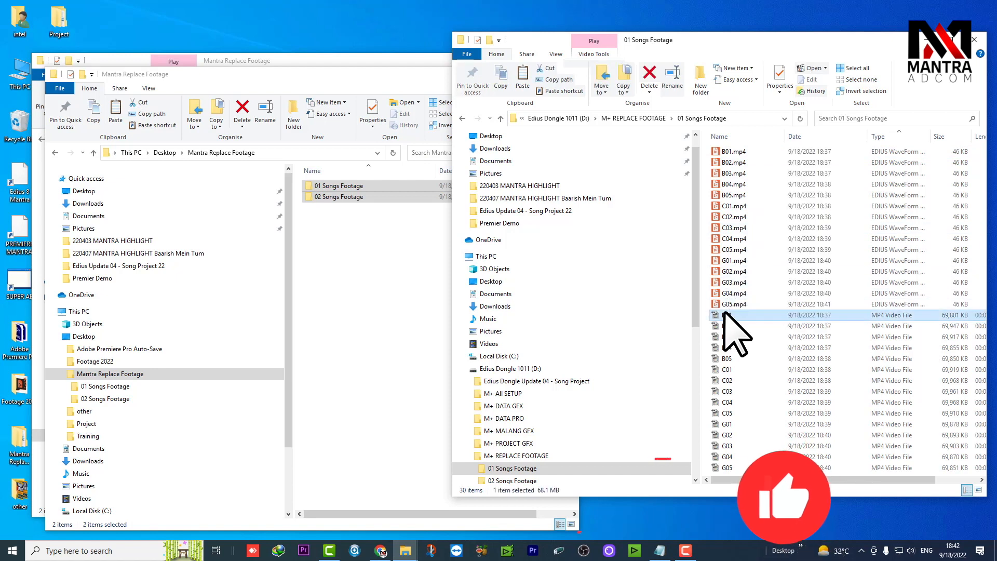
pyautogui.doubleClick(727, 315)
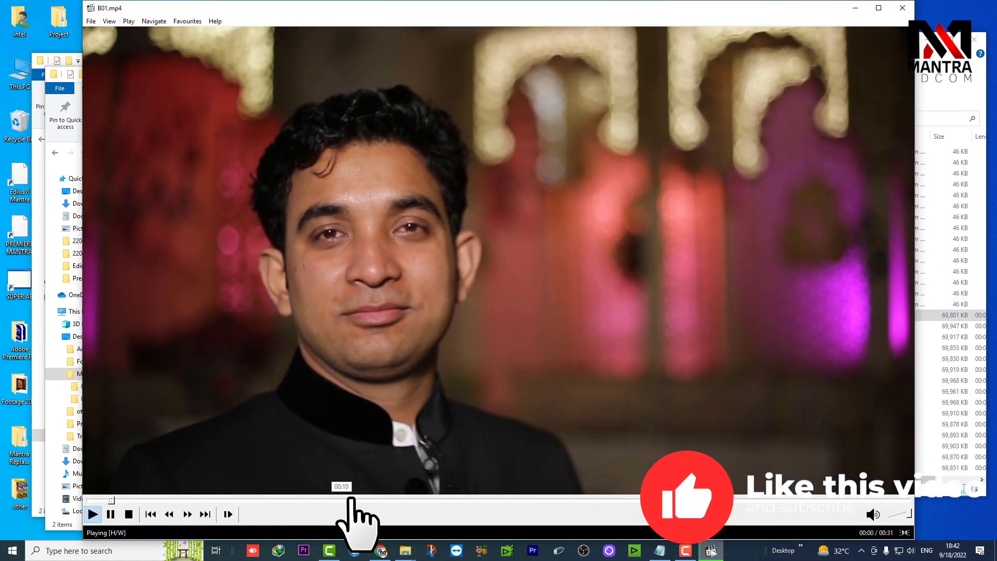
pyautogui.moveTo(351, 499); pyautogui.dragTo(794, 500)
pyautogui.click(902, 8)
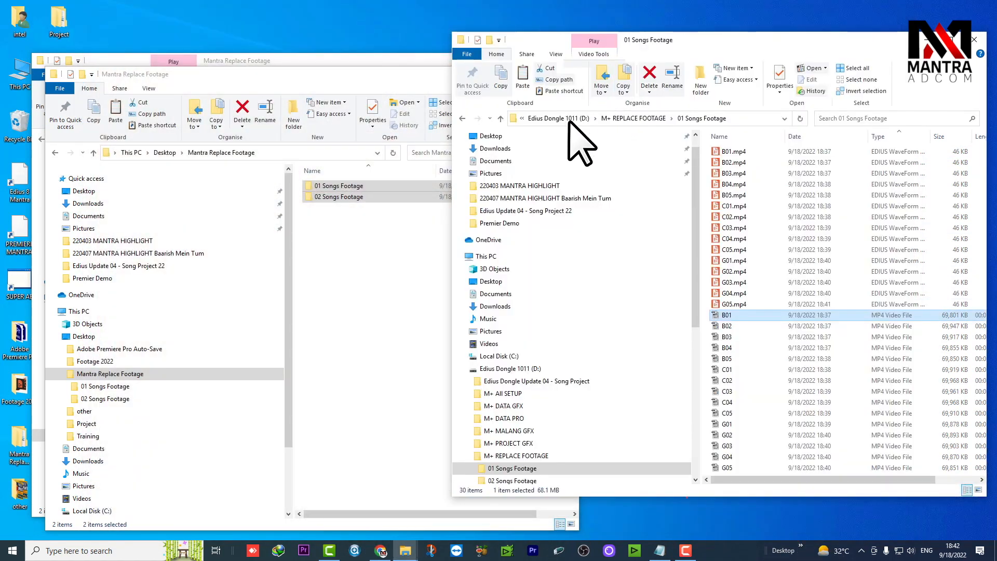
# Close both Mantra Replace Footage File Explorer windows.
pyautogui.click(347, 79)
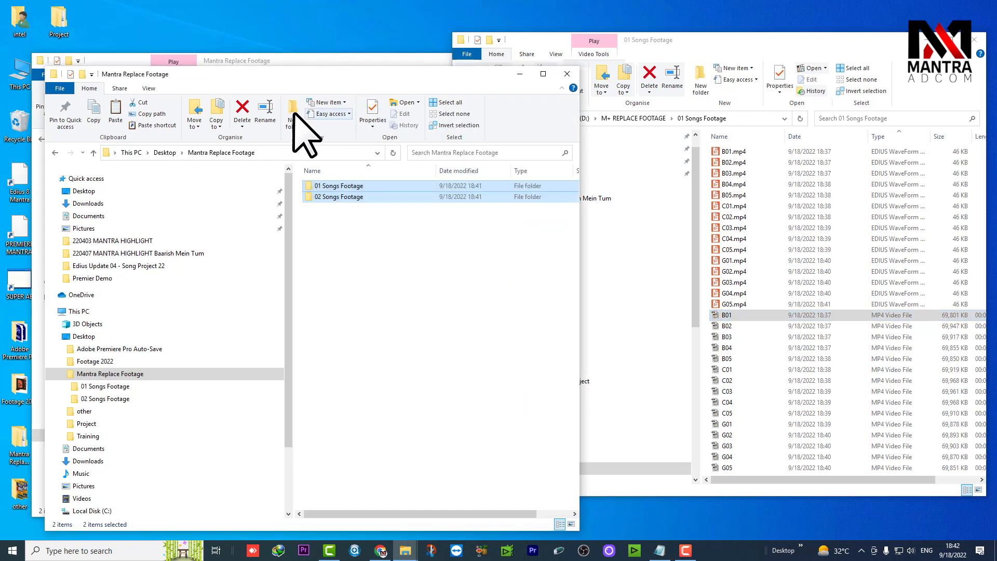
pyautogui.click(566, 73)
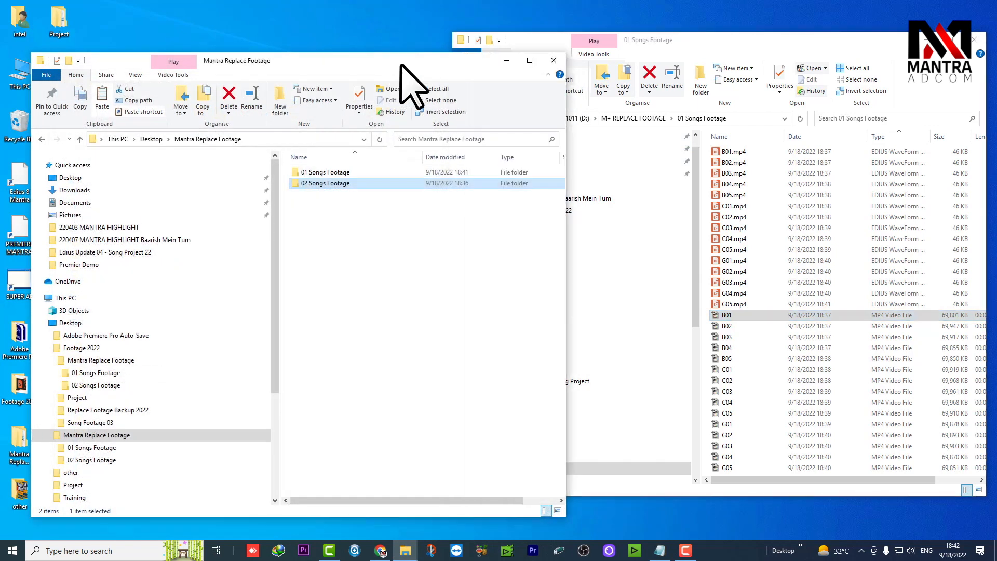
pyautogui.click(553, 61)
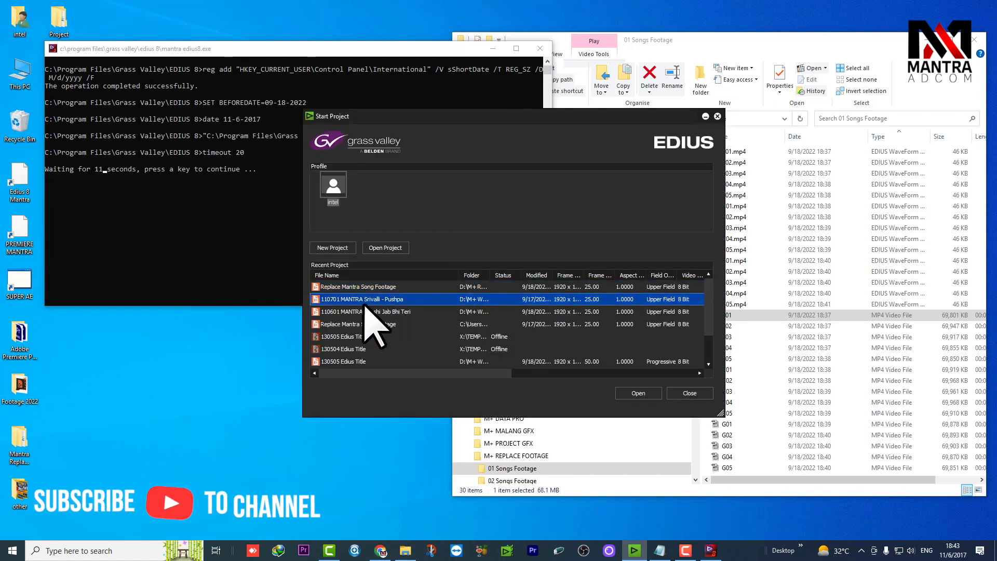
# Open the 110701 MANTRA Srivalli - Pushpa project in EDIUS and scrub its timeline to preview the replaced footage.
pyautogui.click(685, 393)
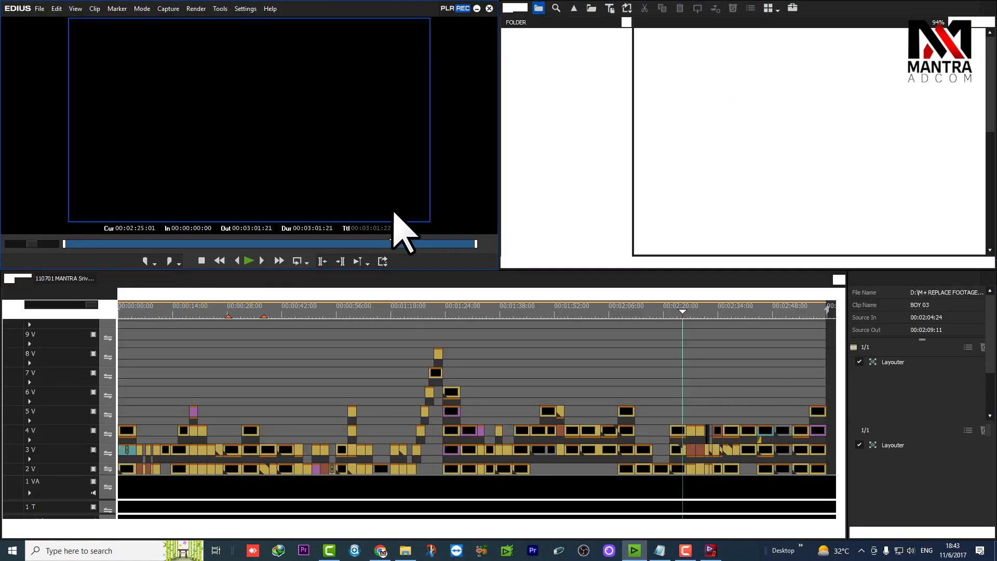
pyautogui.click(346, 310)
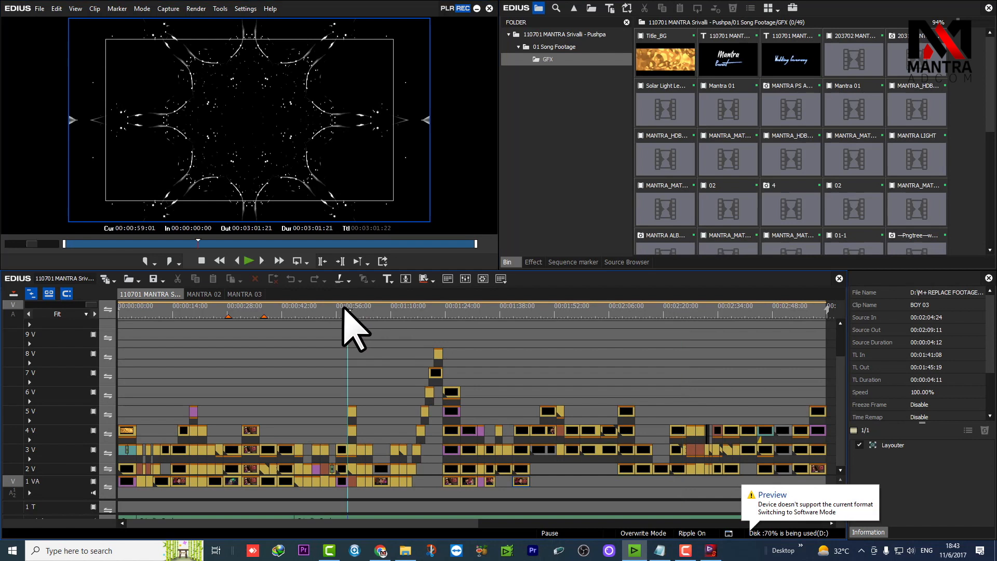
pyautogui.moveTo(326, 311); pyautogui.dragTo(176, 312)
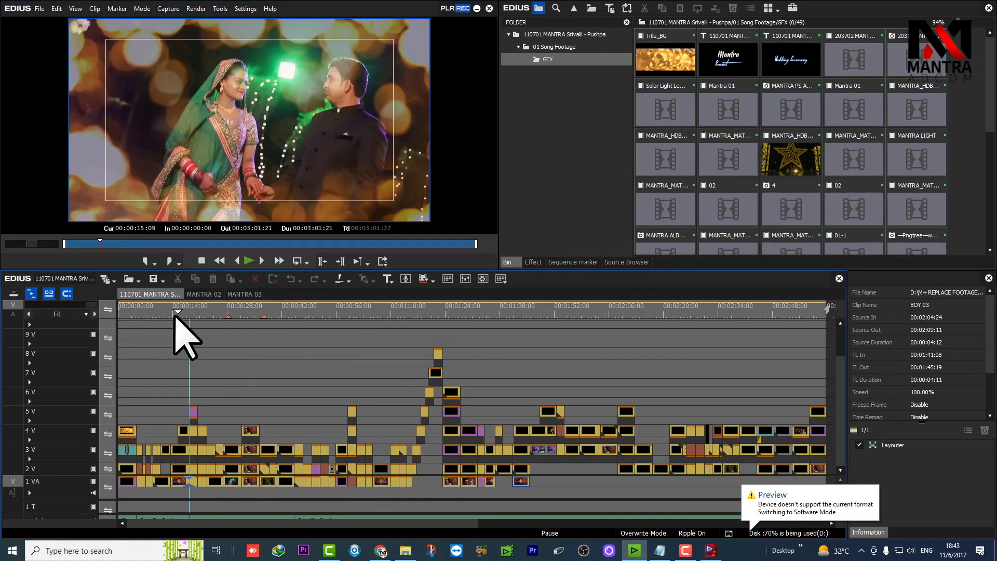